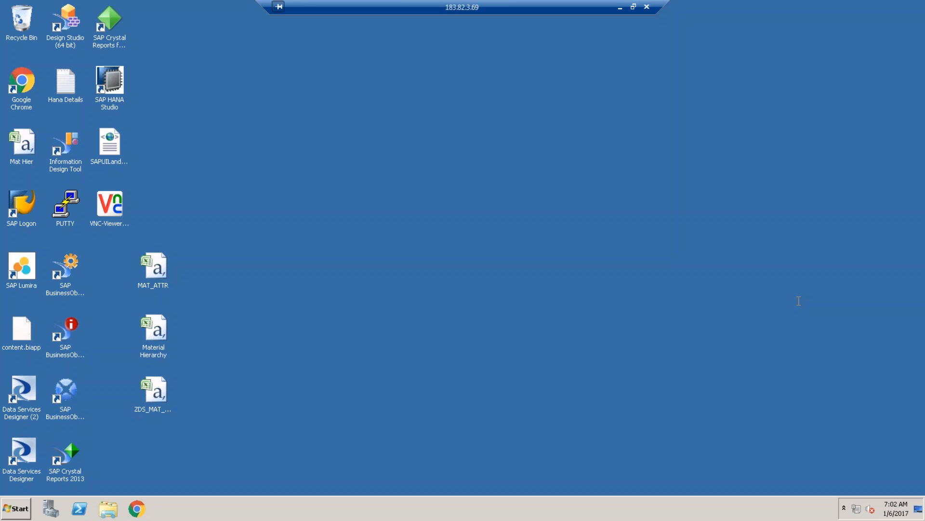
- Start SAP BusinessObjects Design Studio and skip the logon to the BI platform
left_click(798, 307)
left_click(66, 19)
double_click(66, 18)
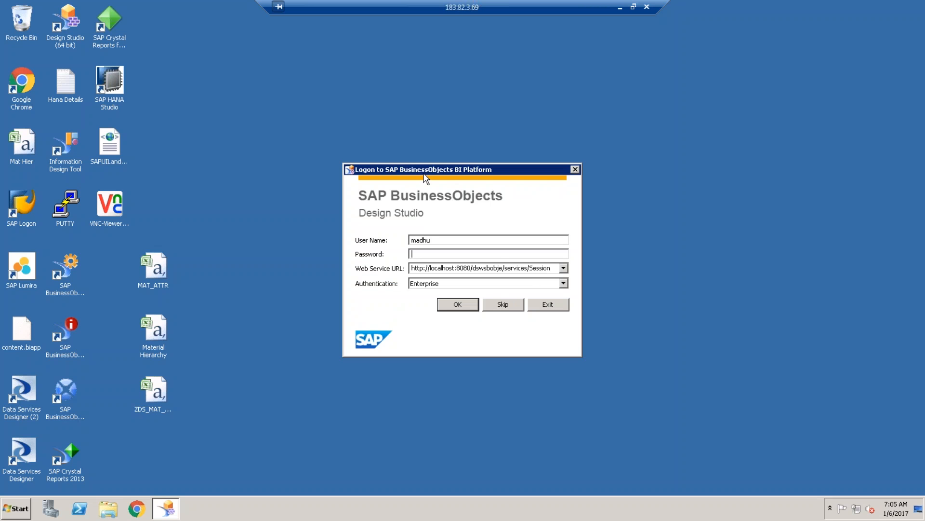
left_click(502, 307)
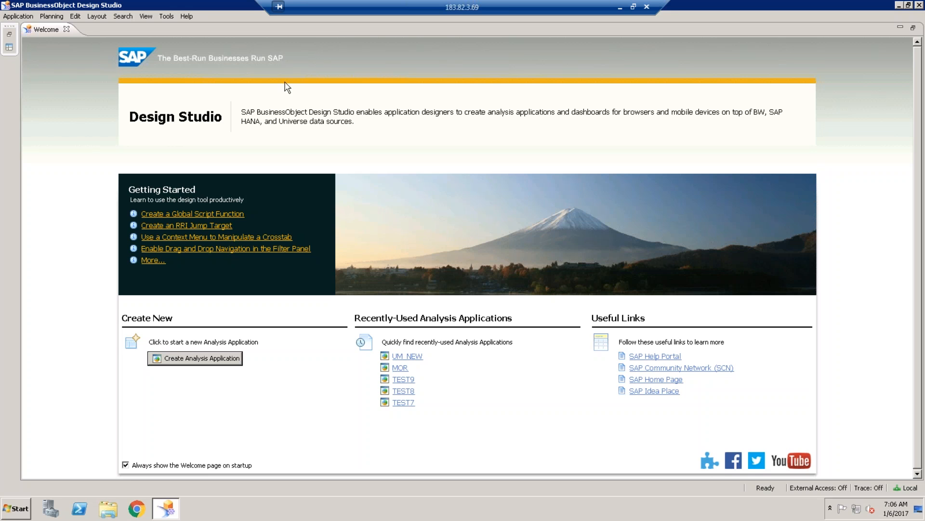
- Open the preferences and examine the preferred startup modes, the application templates settings and the backend connections
left_click(170, 15)
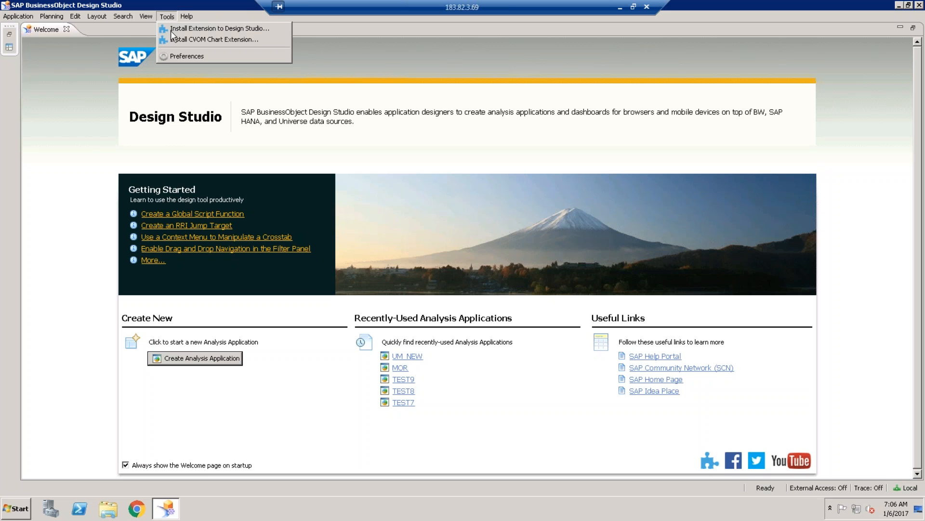
left_click(175, 57)
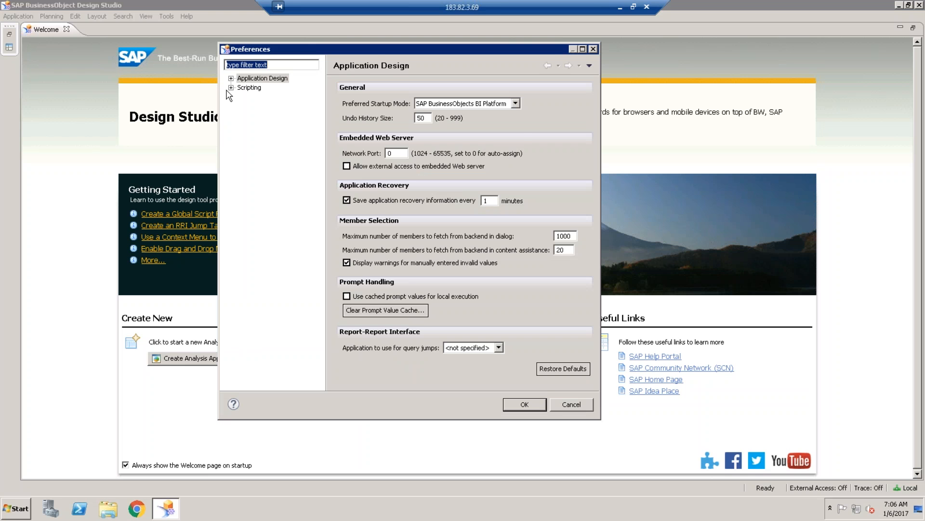
left_click(474, 104)
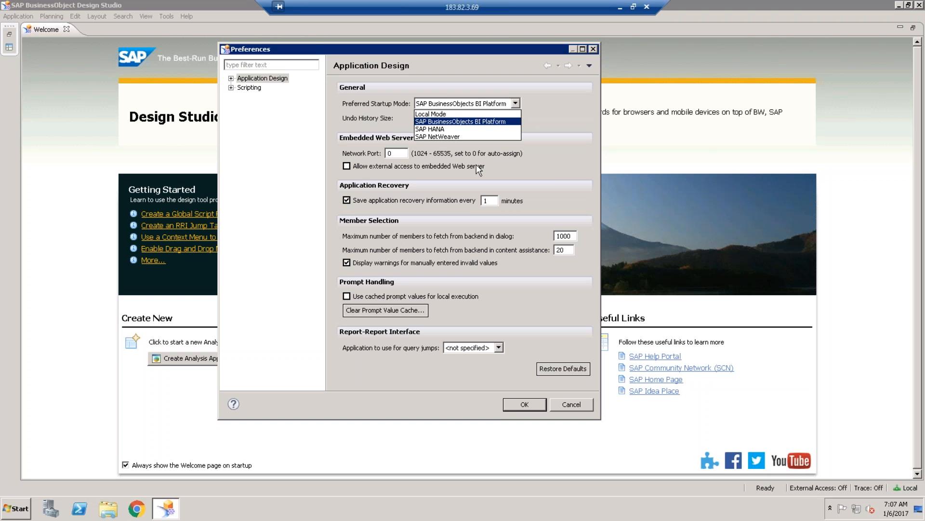
left_click(530, 106)
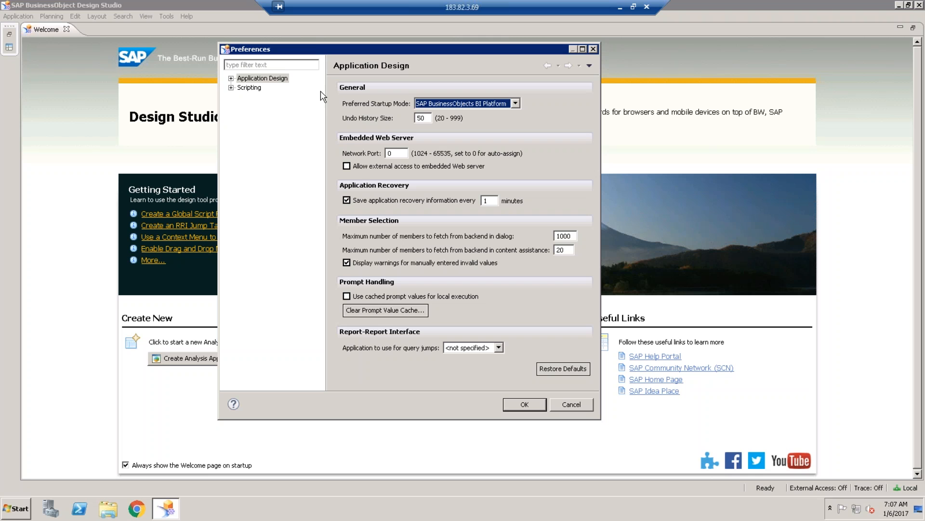
left_click(231, 78)
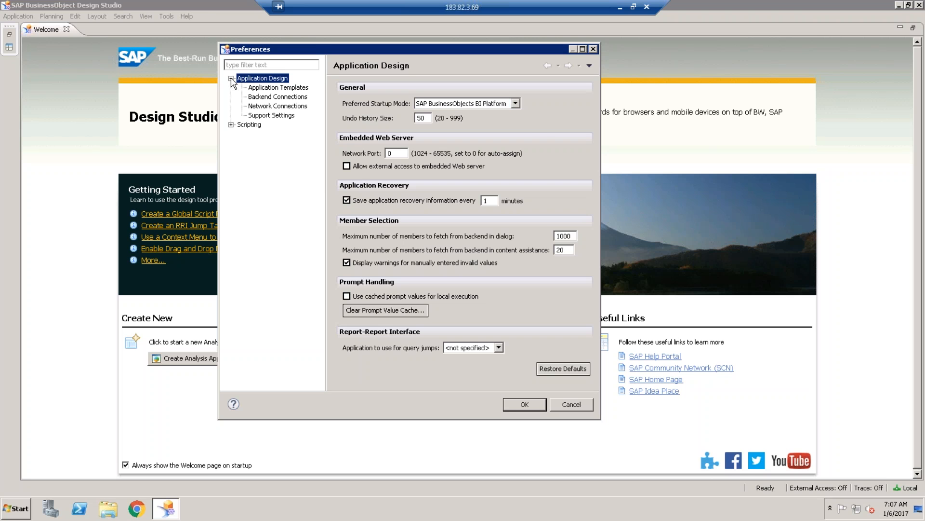
left_click(277, 87)
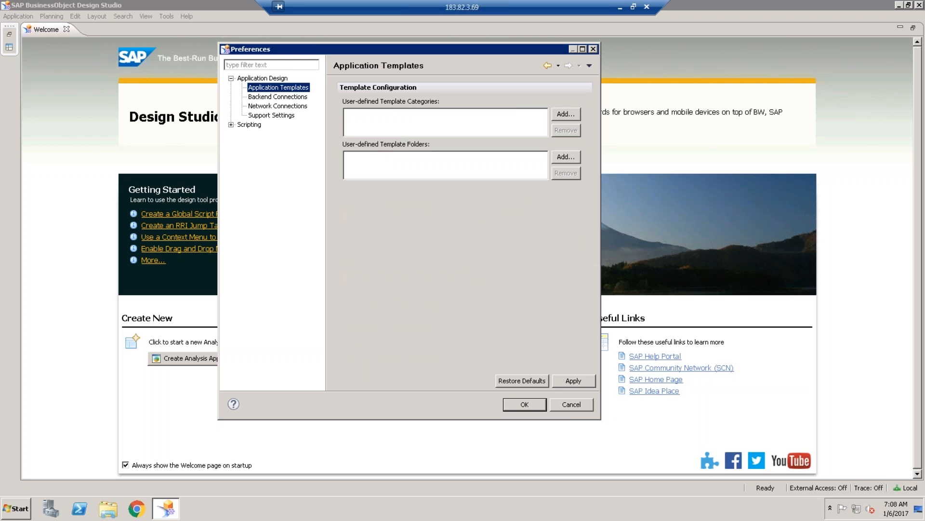
left_click(279, 97)
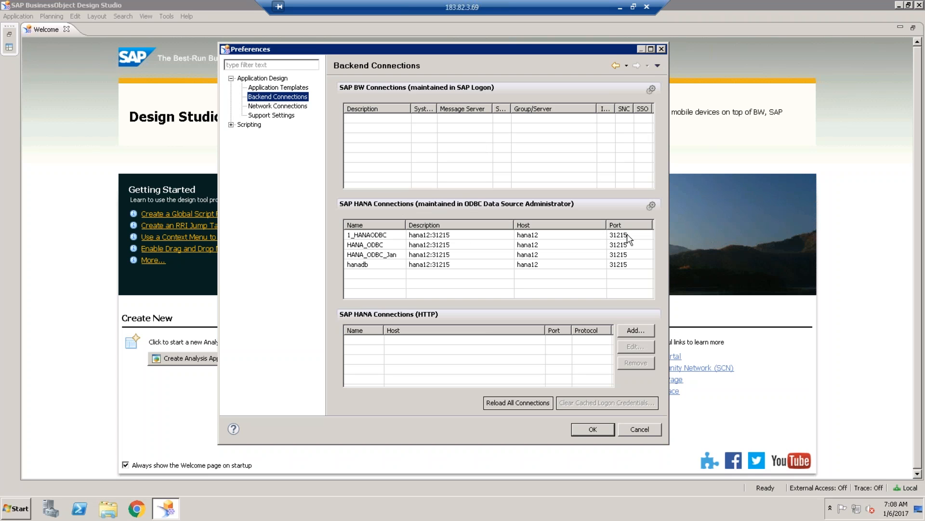
- Open the ODBC Data Source Administrator for the SAP HANA connections and look at the hanadb system data source
left_click(653, 206)
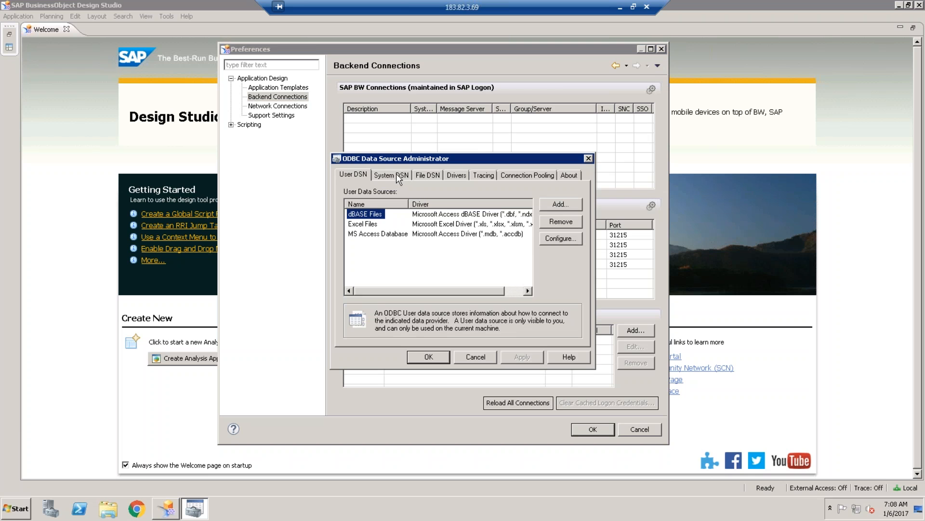
left_click(397, 174)
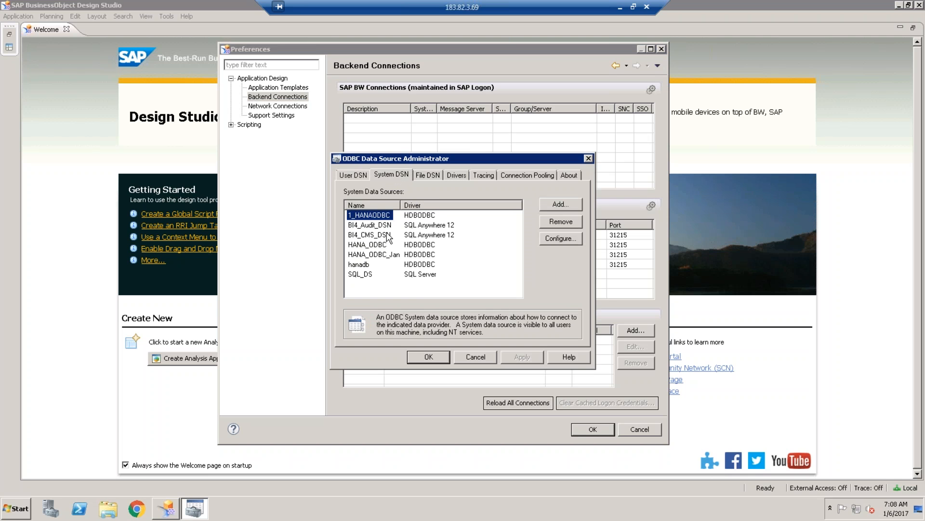
left_click(359, 264)
- Try to add a system data source with the HDBODBC driver and connect it without entering server details
left_click(545, 207)
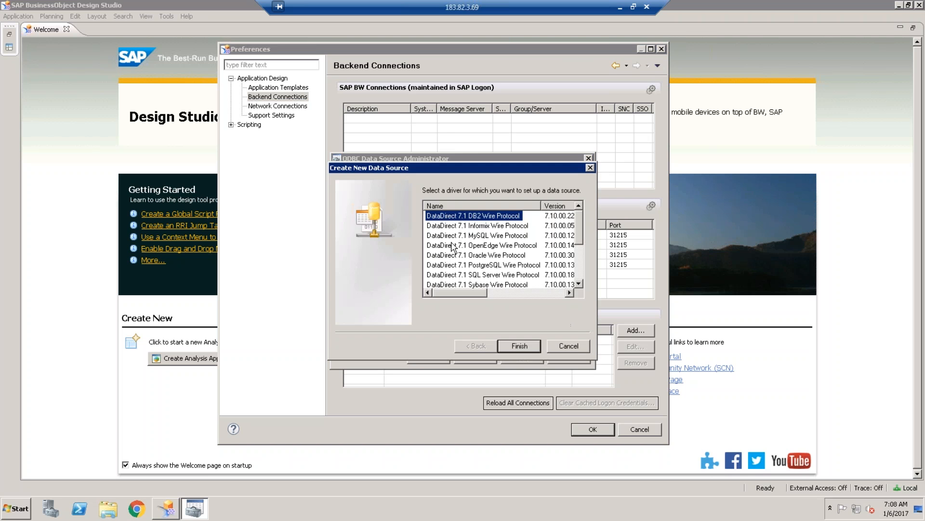
left_click(465, 256)
scroll(465, 256, "down", 1)
left_click(453, 264)
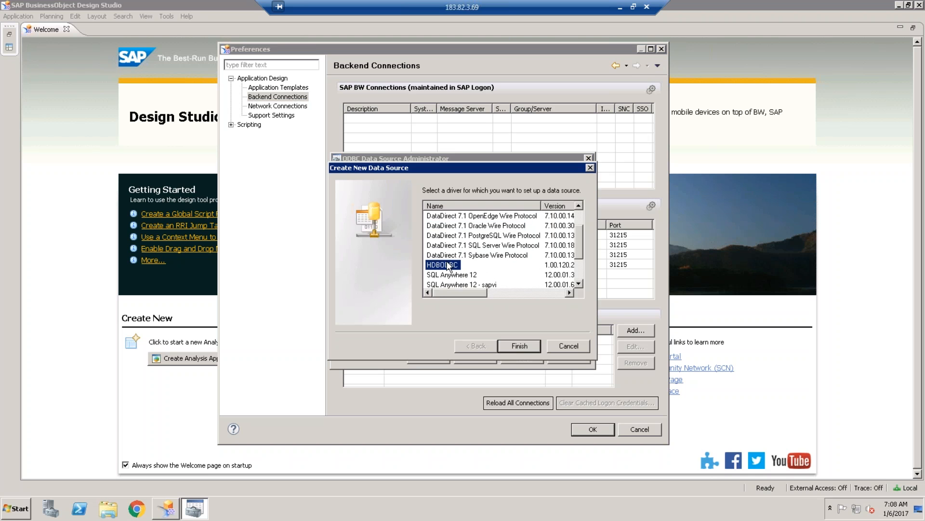
left_click(519, 346)
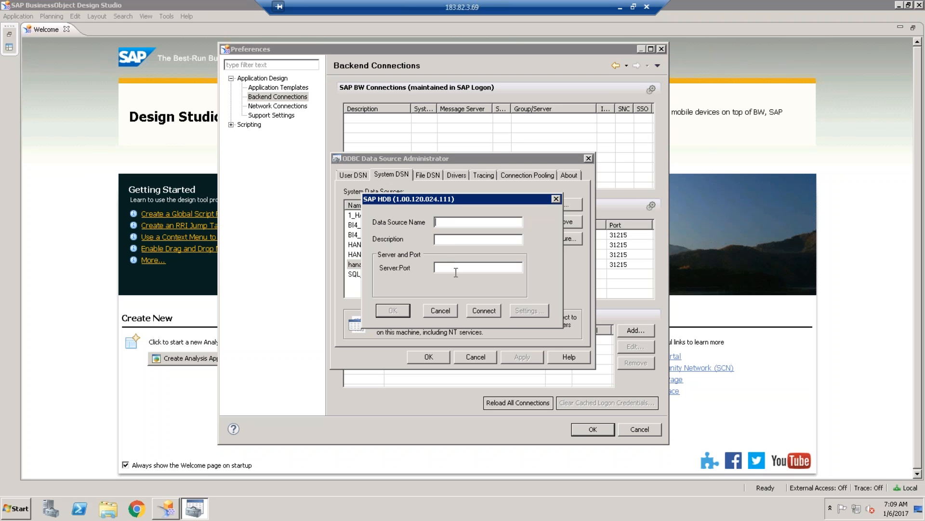
left_click(478, 311)
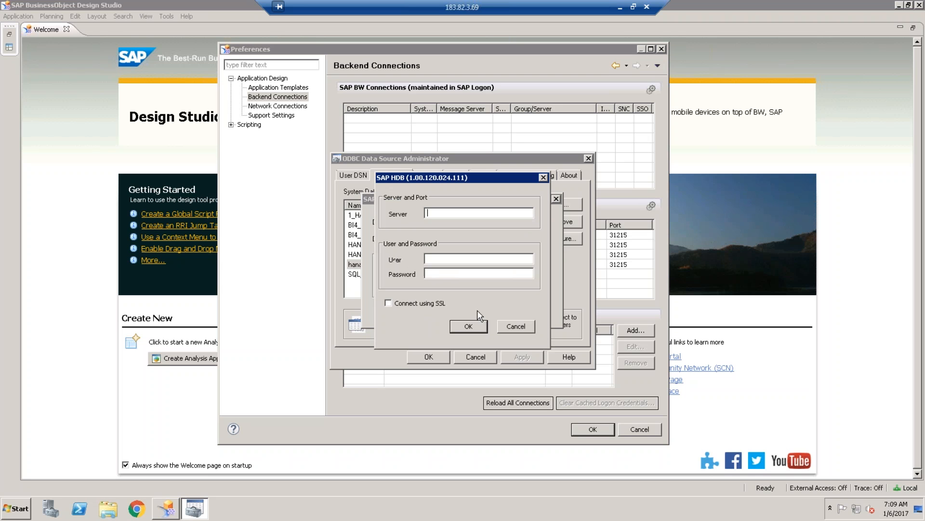
left_click(544, 177)
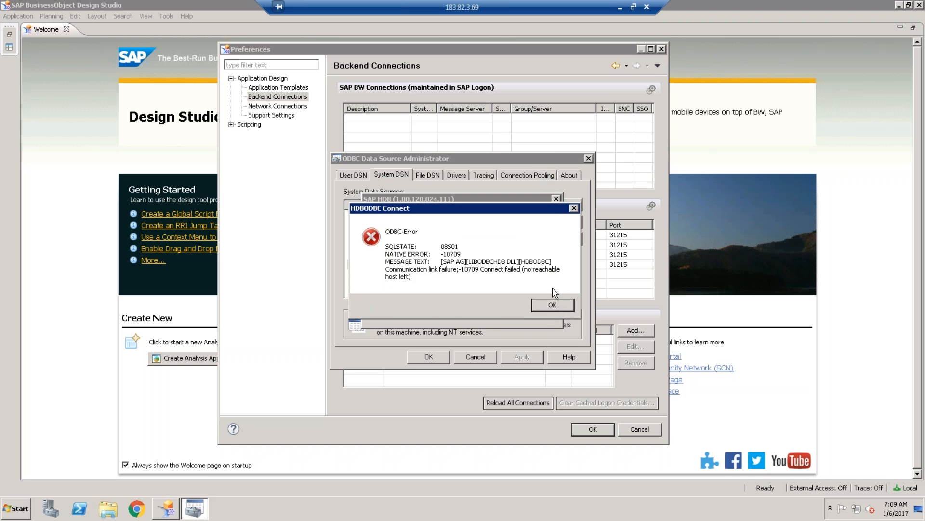
left_click(553, 305)
left_click(557, 200)
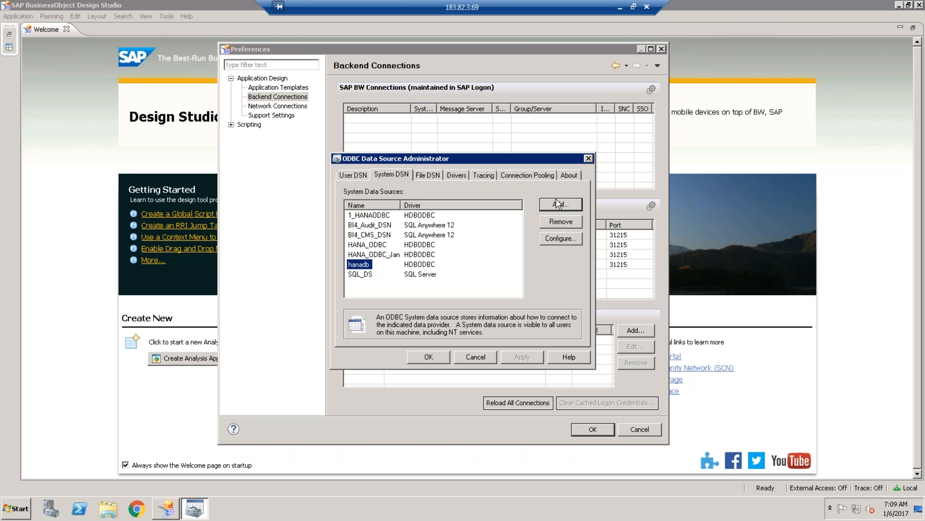
left_click(588, 159)
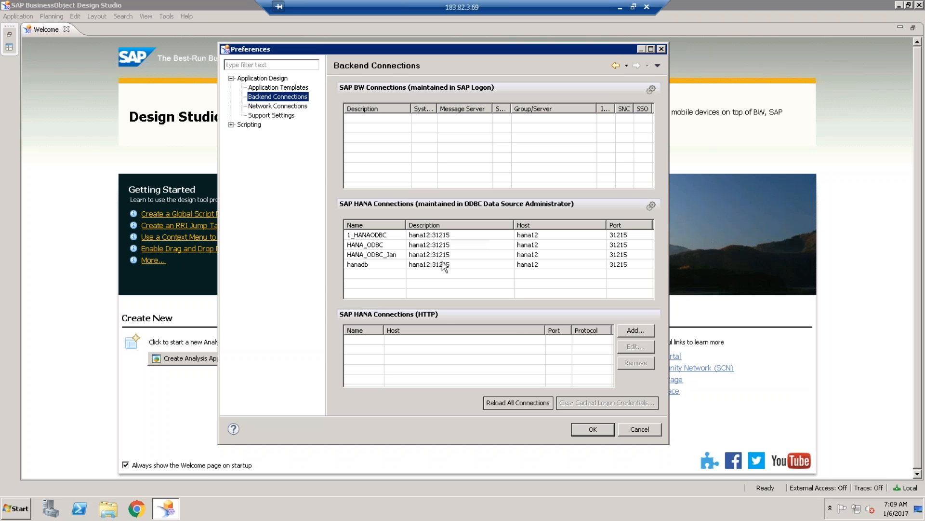
- Review the Application Templates, Application Design and Backend Connections preferences once more and close the preferences
left_click(302, 89)
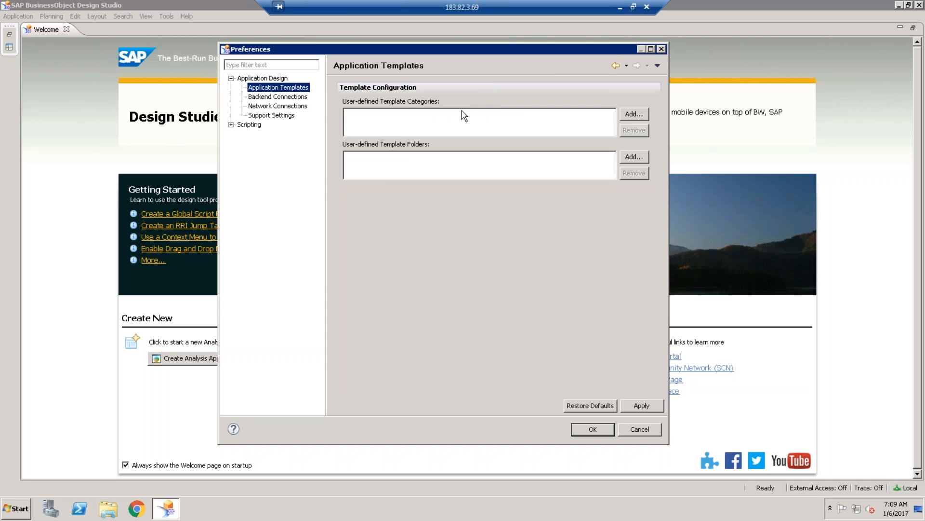
left_click(265, 79)
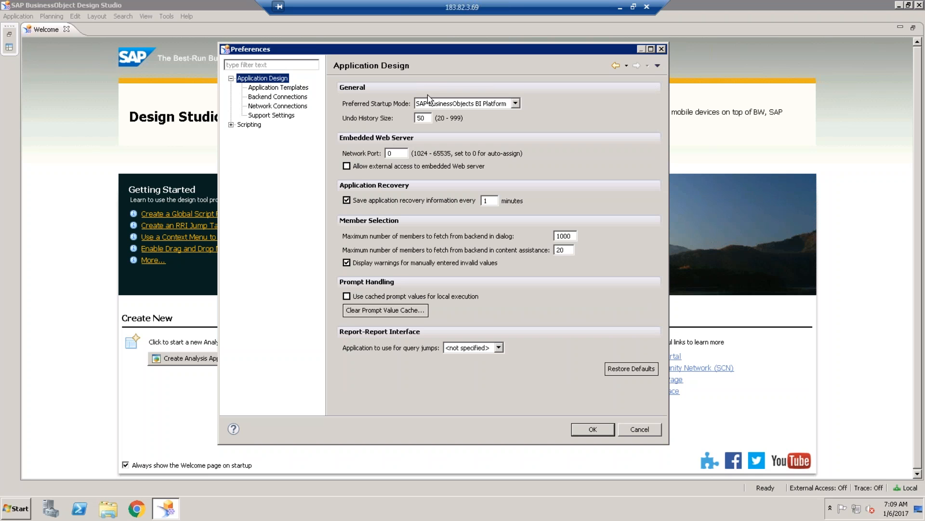
left_click(270, 98)
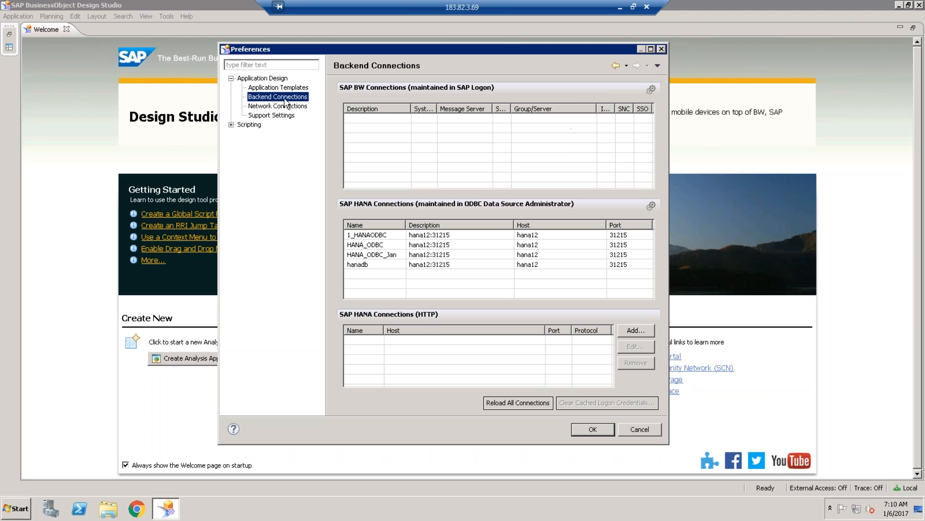
left_click(662, 49)
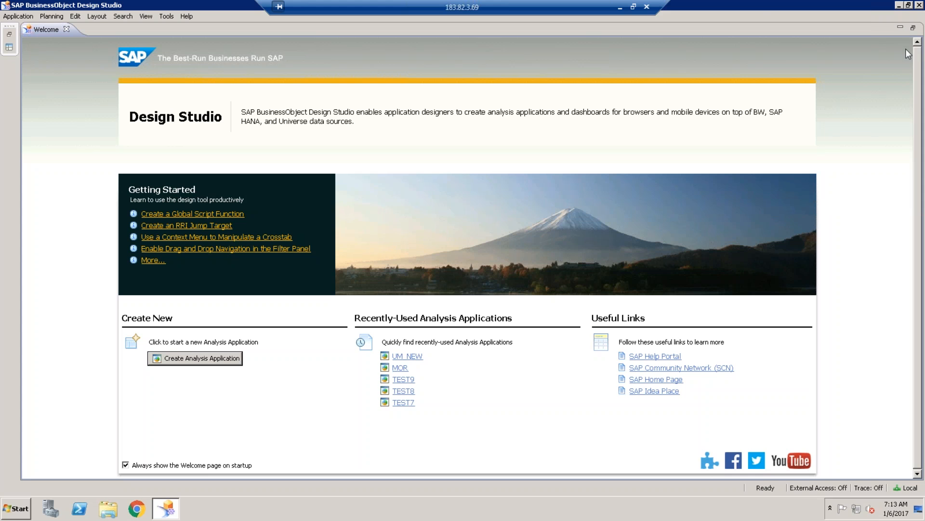
- Start a new analysis application named NAV, look through the template categories, and dismiss the ended remote session's message
left_click(20, 17)
left_click(44, 30)
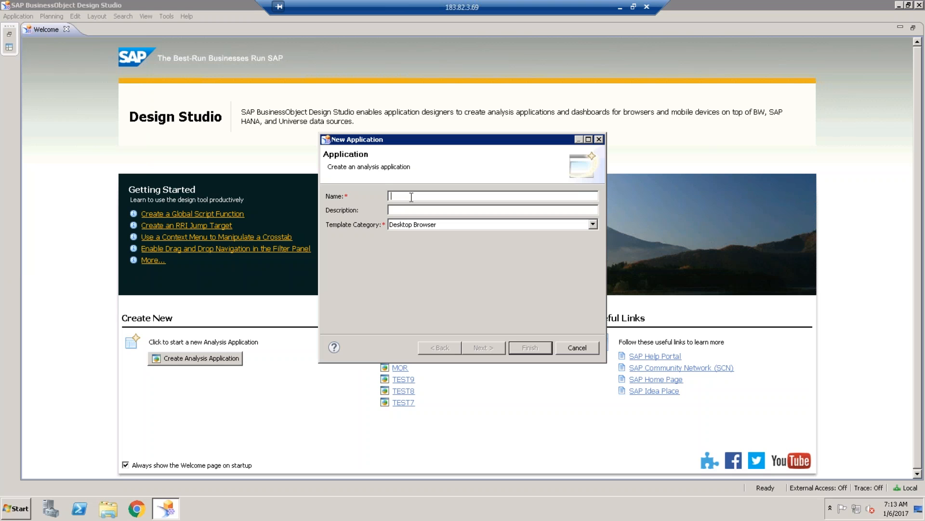
type("NAV")
key("Tab")
key("Tab")
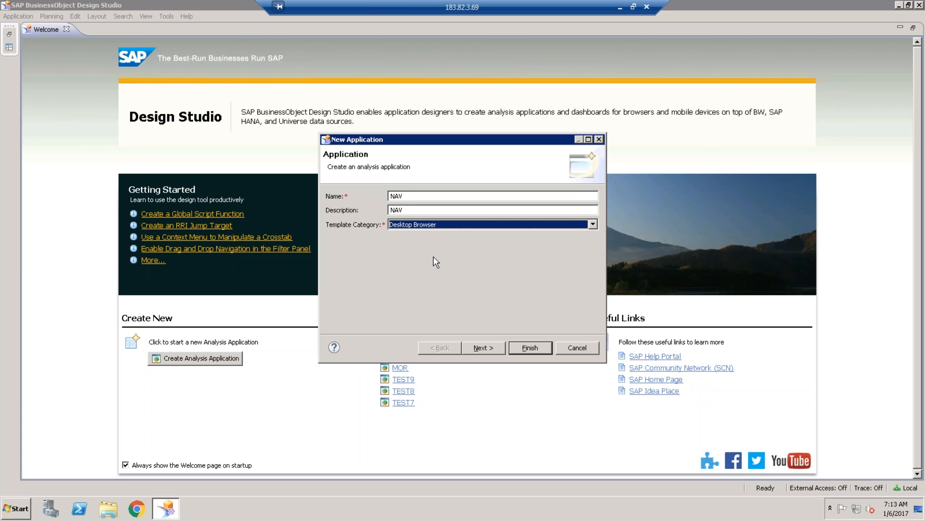
left_click(430, 225)
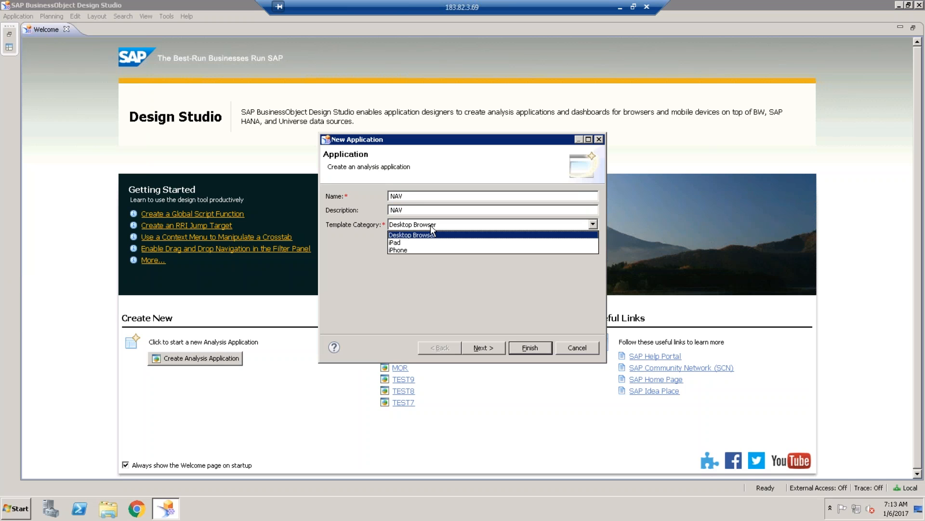
left_click(414, 276)
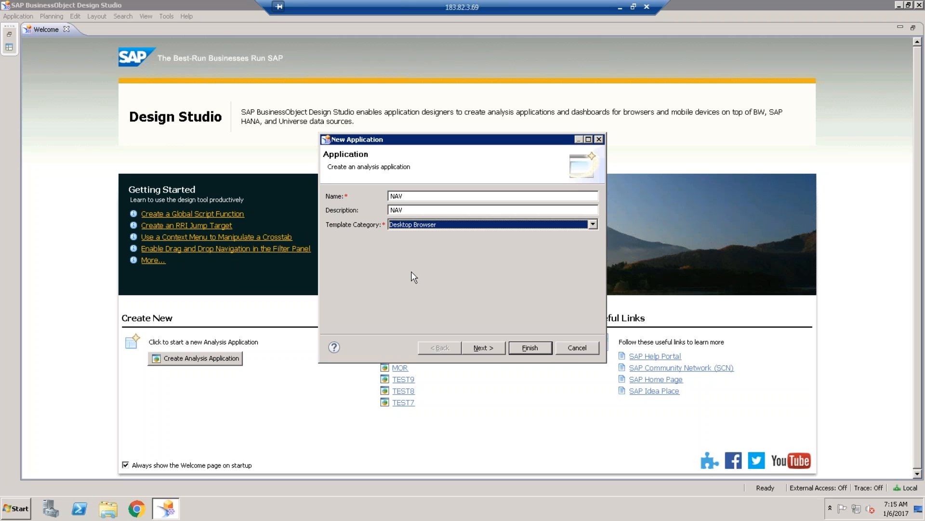
left_click(408, 226)
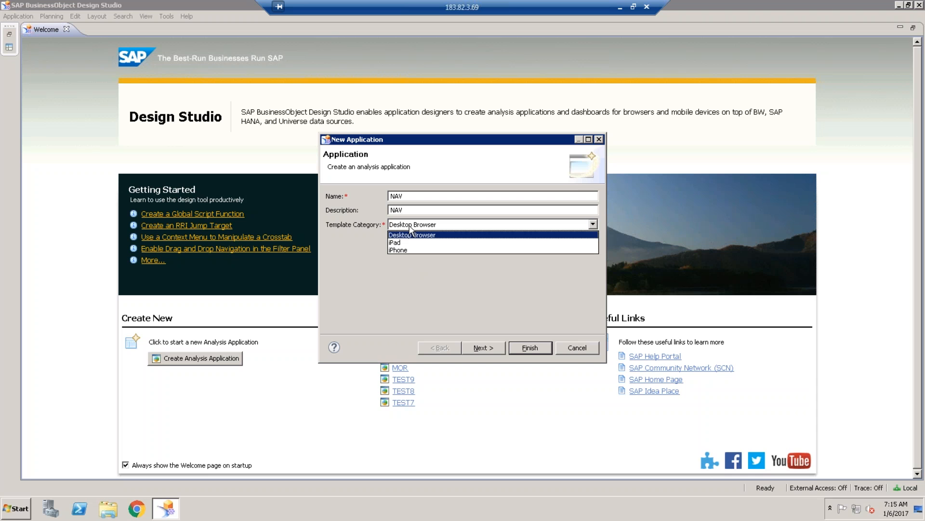
left_click(403, 259)
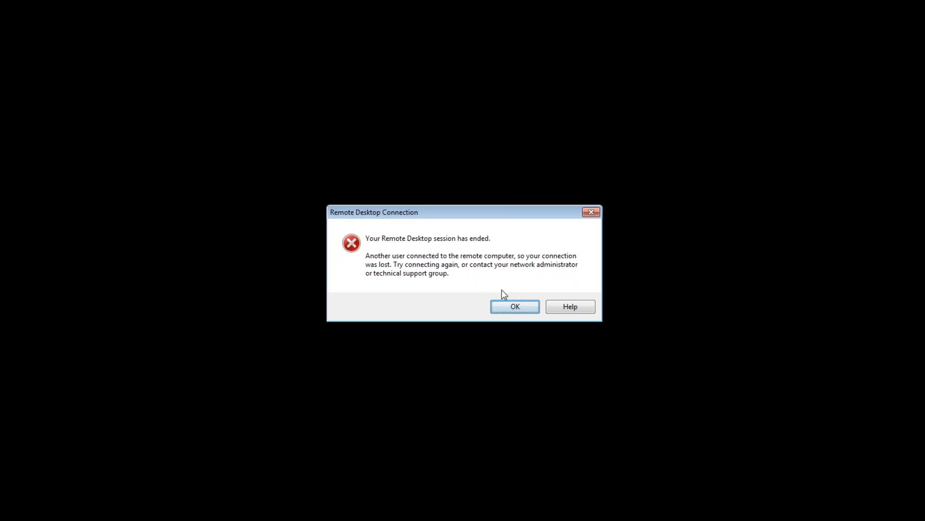
left_click(512, 303)
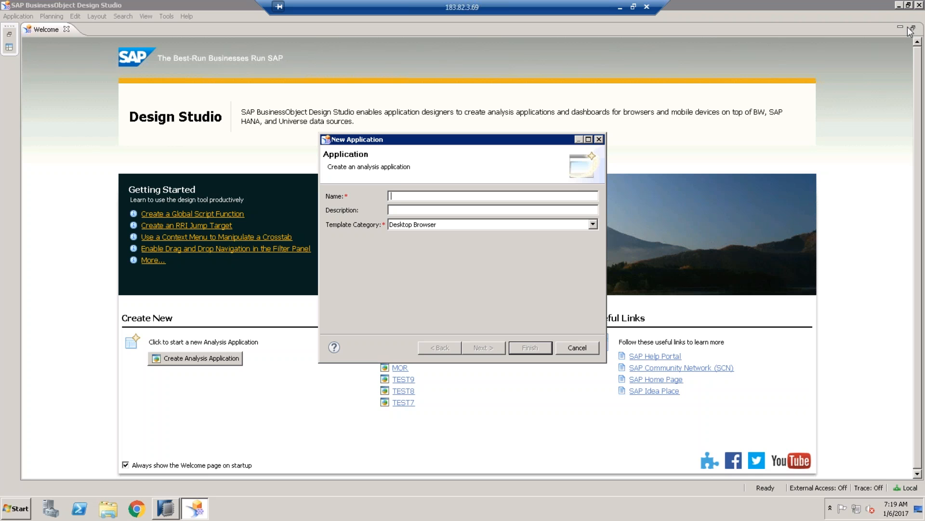
- Name the new analysis application NAV, keep the Desktop Browser template category and continue to the template selection
type("NAV")
key("Tab")
key("Tab")
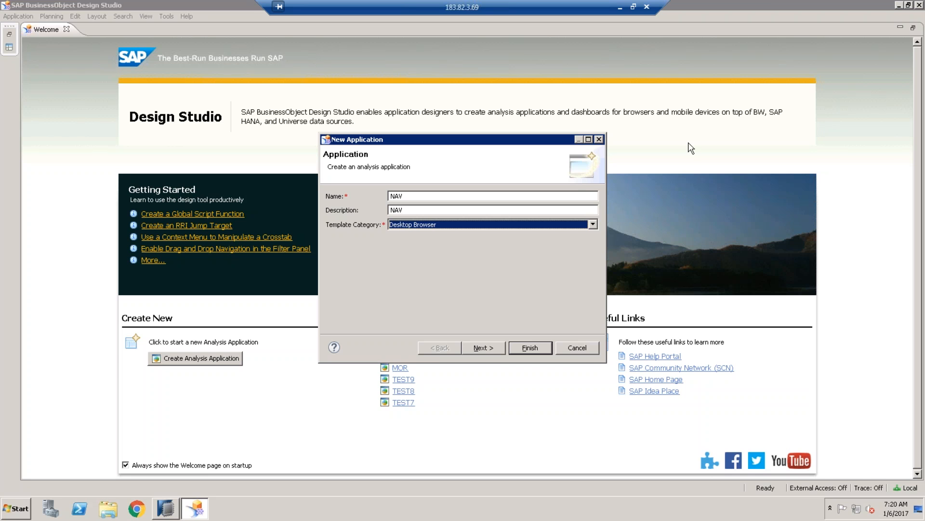
left_click(482, 346)
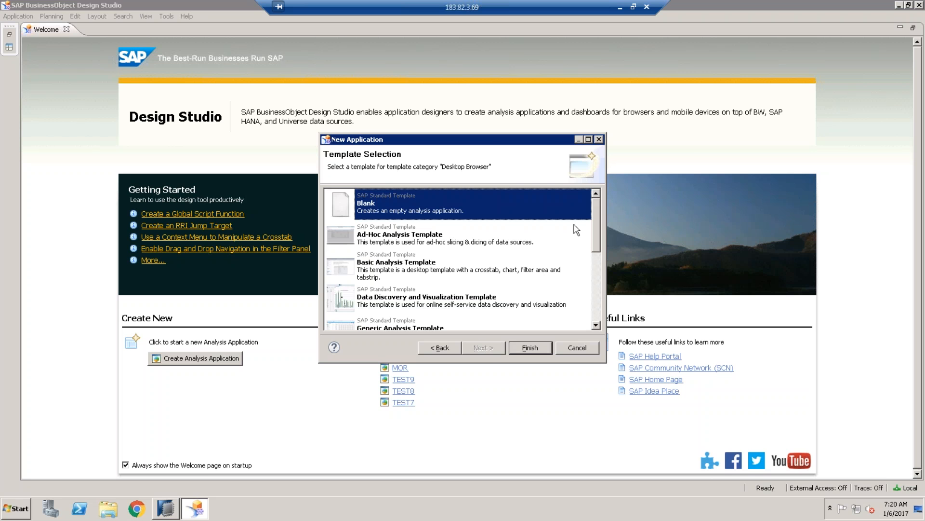
- Look through the desktop browser templates, choose the Blank template and finish creating the NAV application
mouse_move(599, 218)
left_mouse_down()
mouse_move(599, 299)
mouse_move(601, 205)
left_mouse_up()
left_click(396, 237)
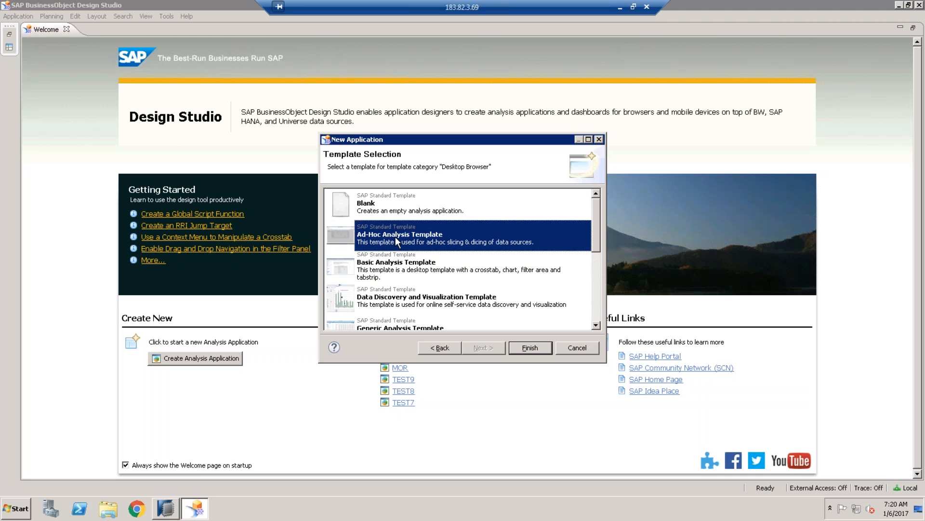
scroll(395, 236, "down", 5)
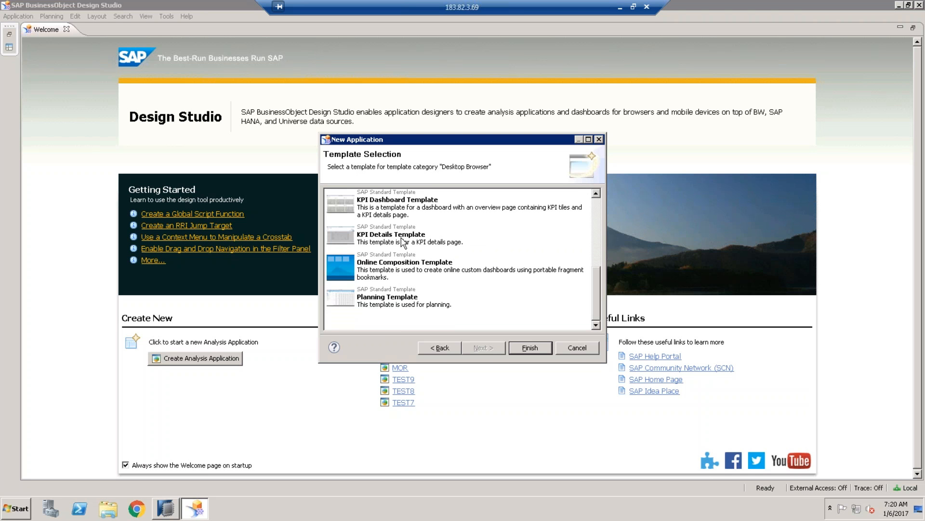
left_click(395, 204)
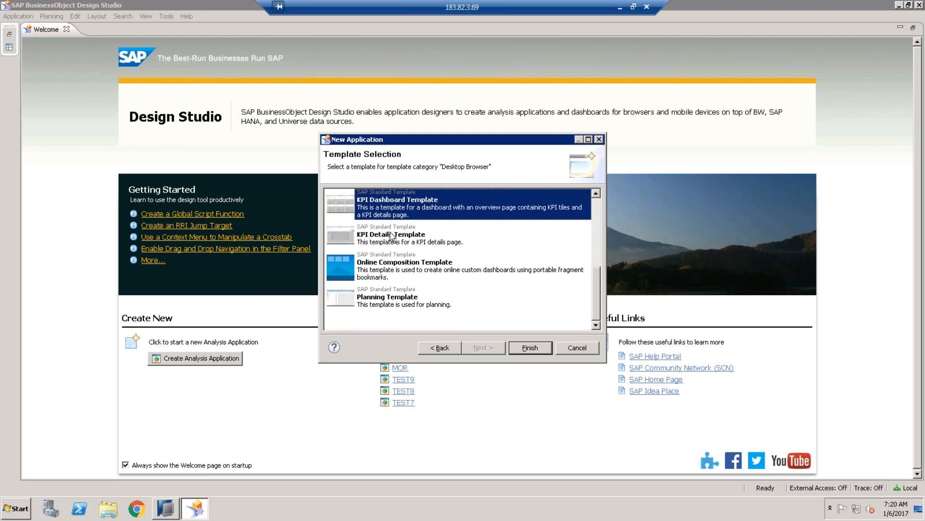
left_click(388, 234)
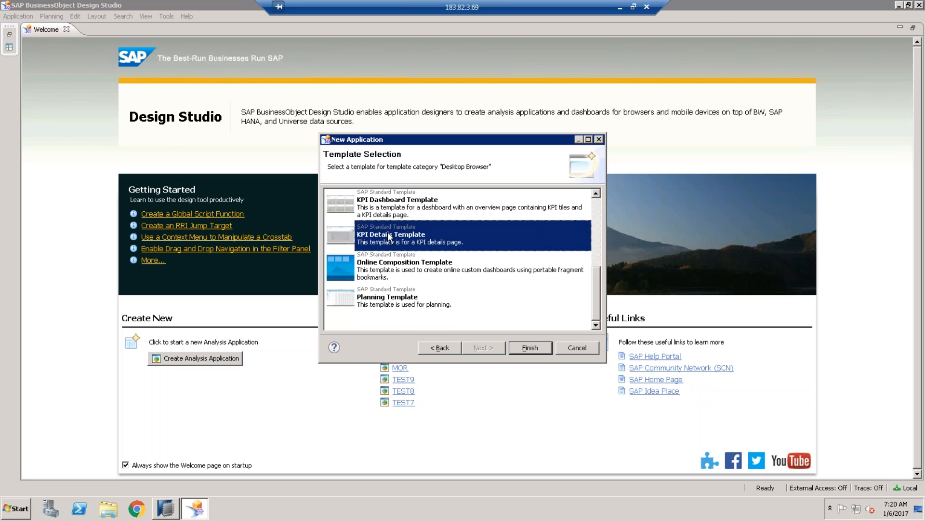
left_click(385, 302)
scroll(414, 283, "up", 5)
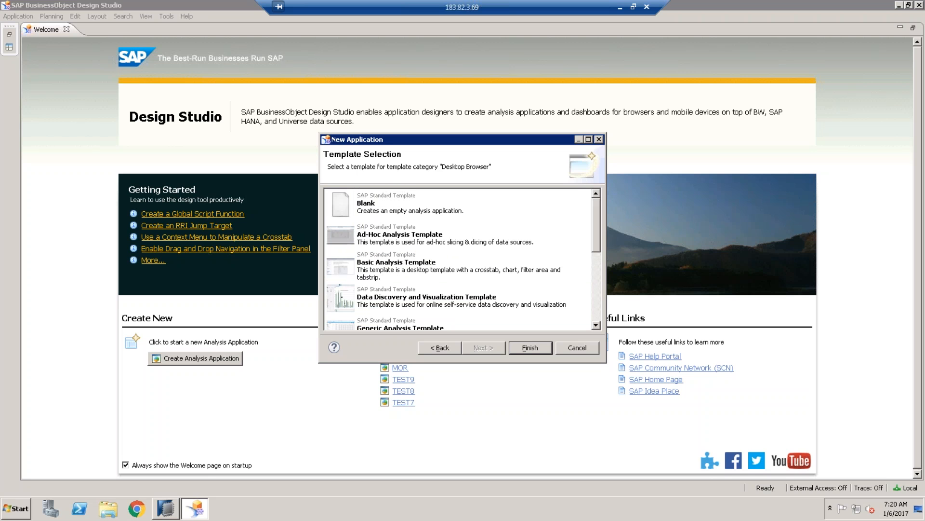
left_click(379, 206)
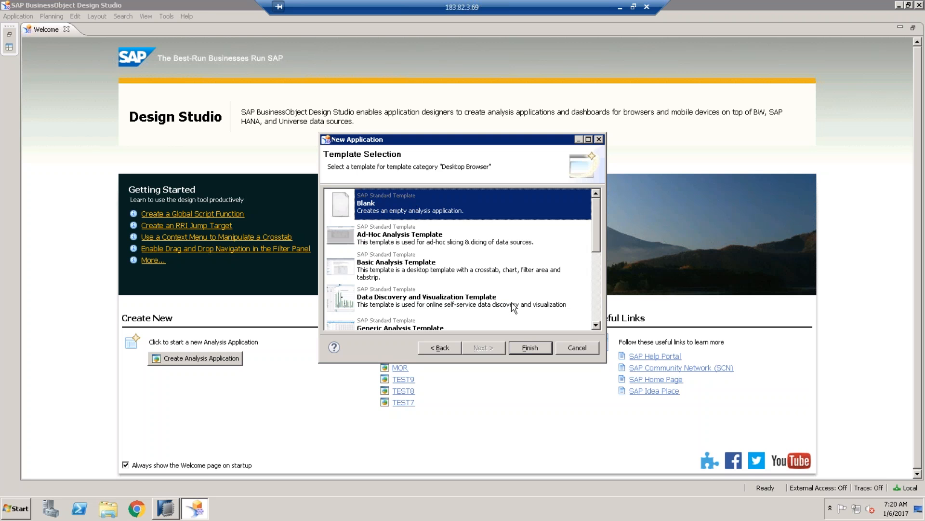
left_click(530, 347)
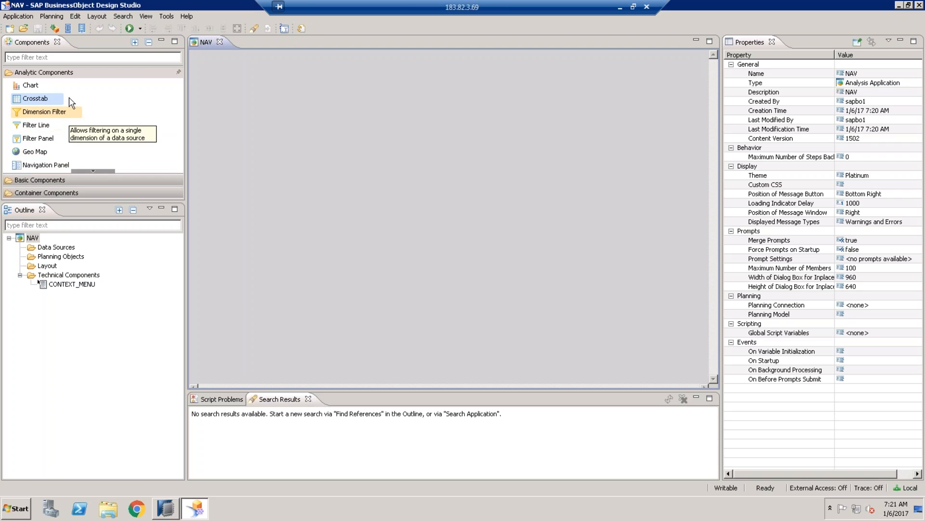
- Look through the analytic and container component groups and collapse them again
left_click(67, 71)
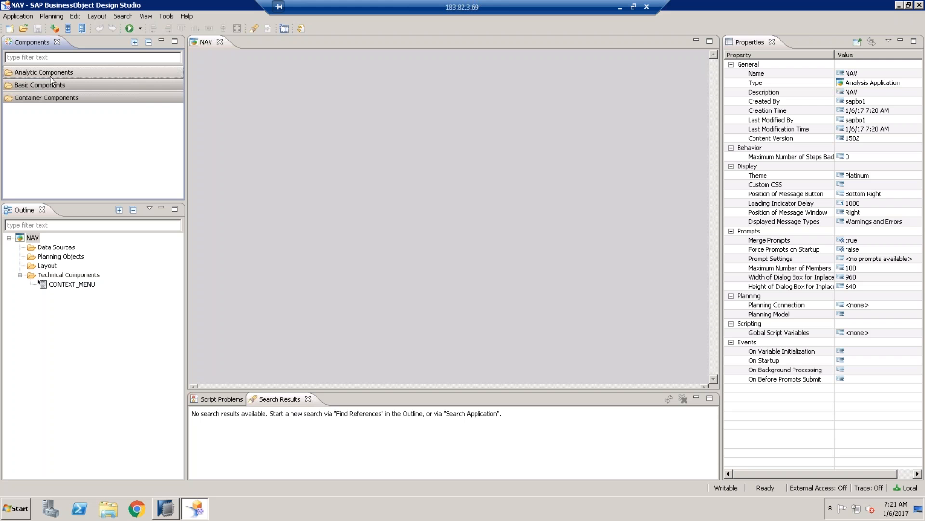
left_click(37, 97)
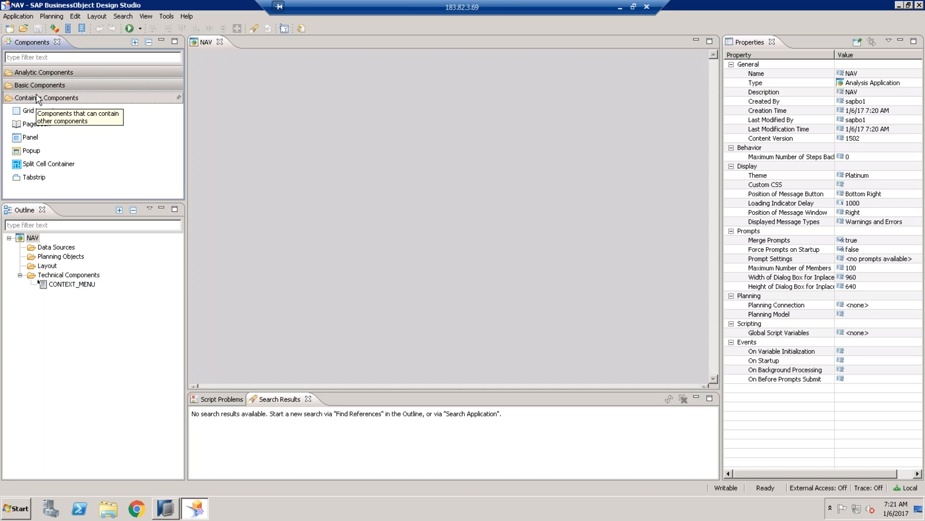
left_click(37, 98)
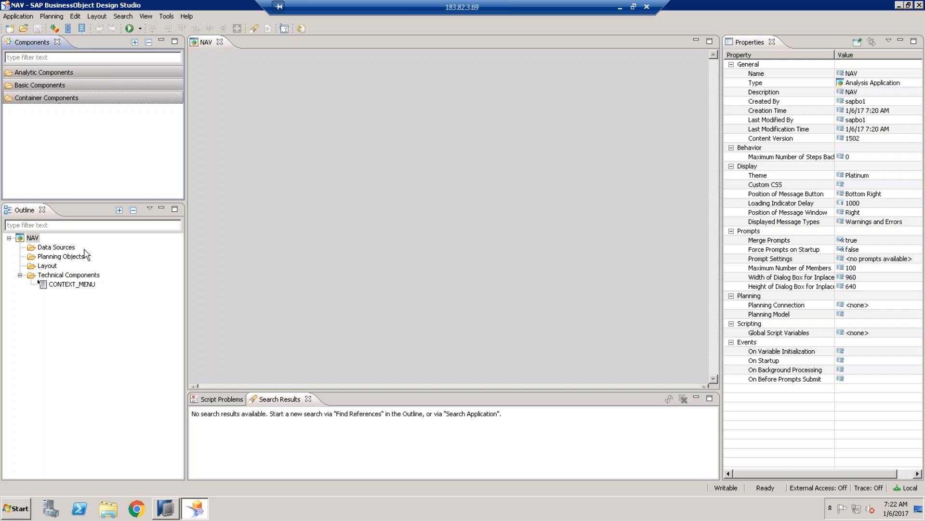
- Start adding a data source to the NAV application and choose the HANA_ODBC connection for it
left_click(56, 247)
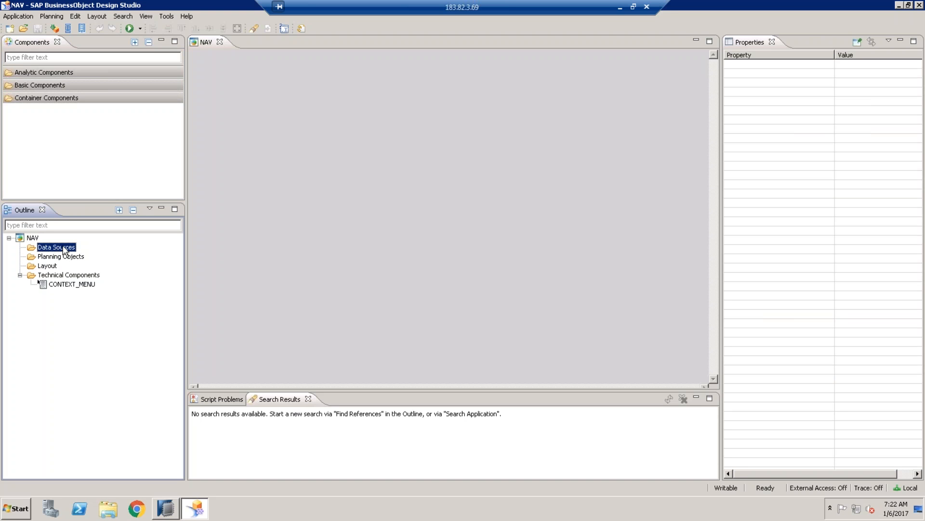
right_click(64, 248)
left_click(93, 255)
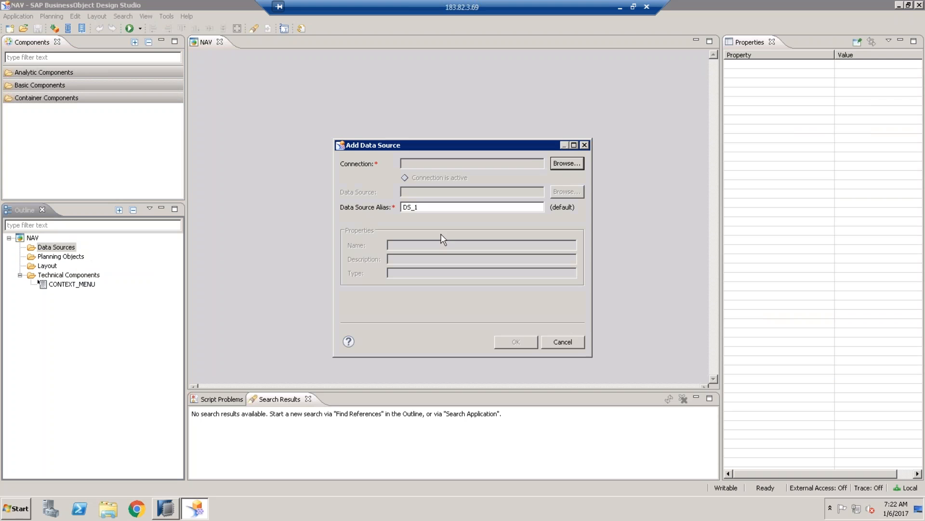
left_click(561, 164)
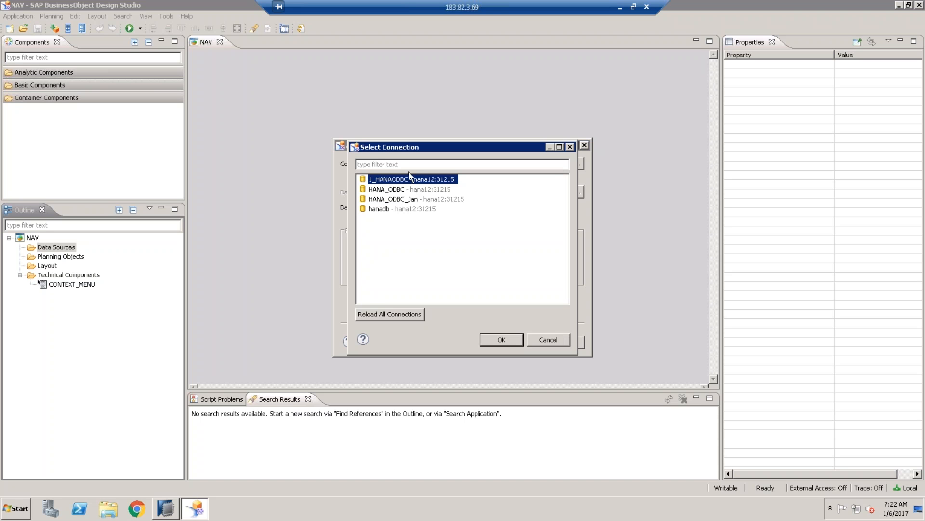
left_click(395, 189)
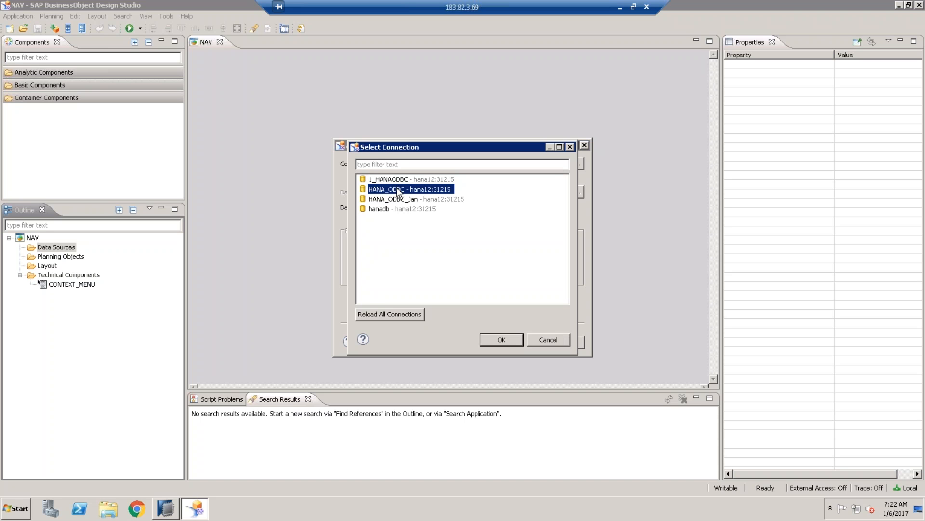
left_click(502, 339)
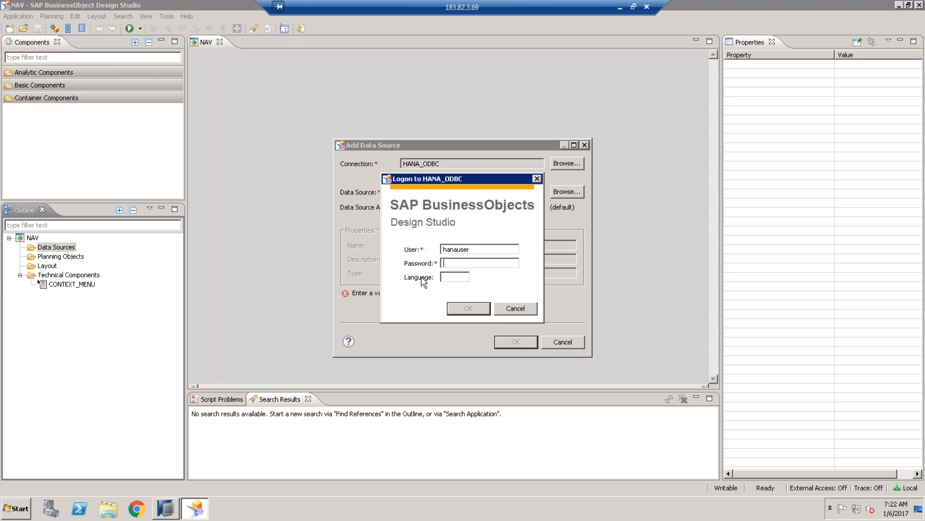
- Copy the database user's password from the Hana Details file in Notepad, paste it into the HANA_ODBC logon's password field and log on
left_click(14, 505)
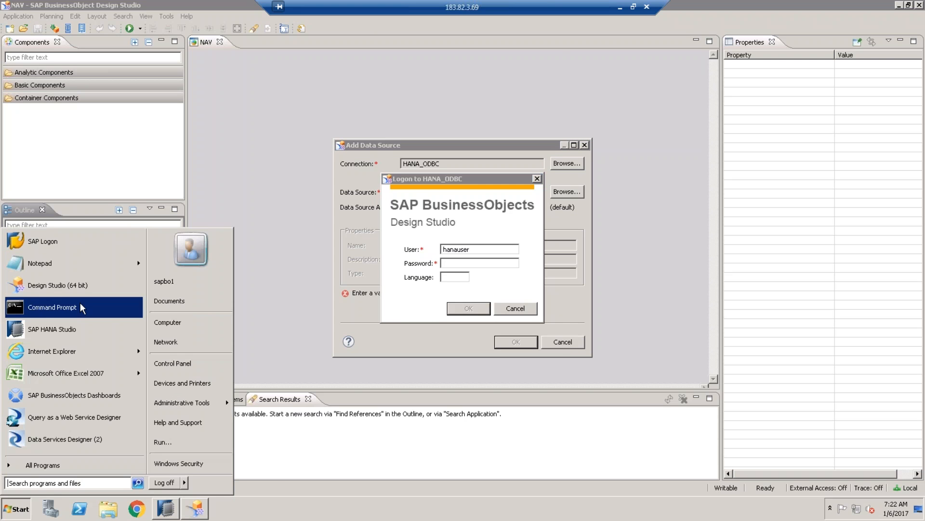
mouse_move(106, 251)
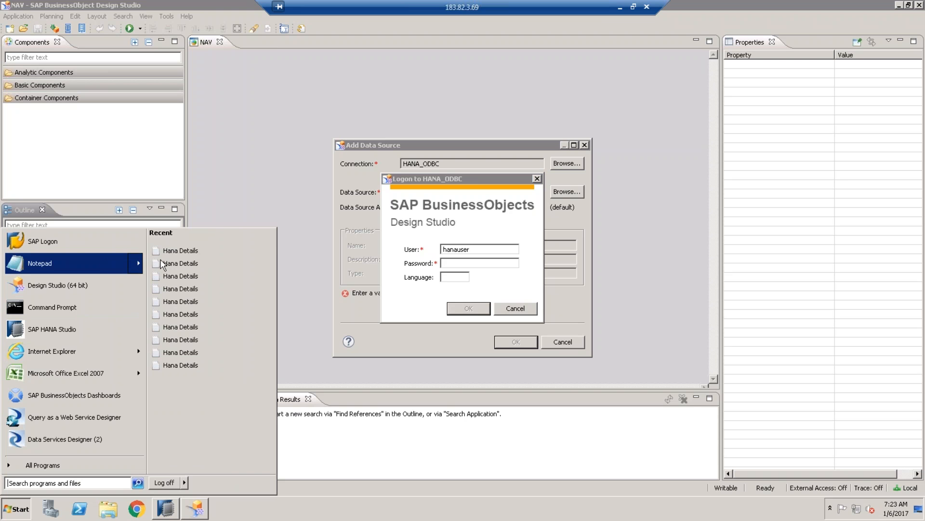
left_click(172, 251)
double_click(162, 236)
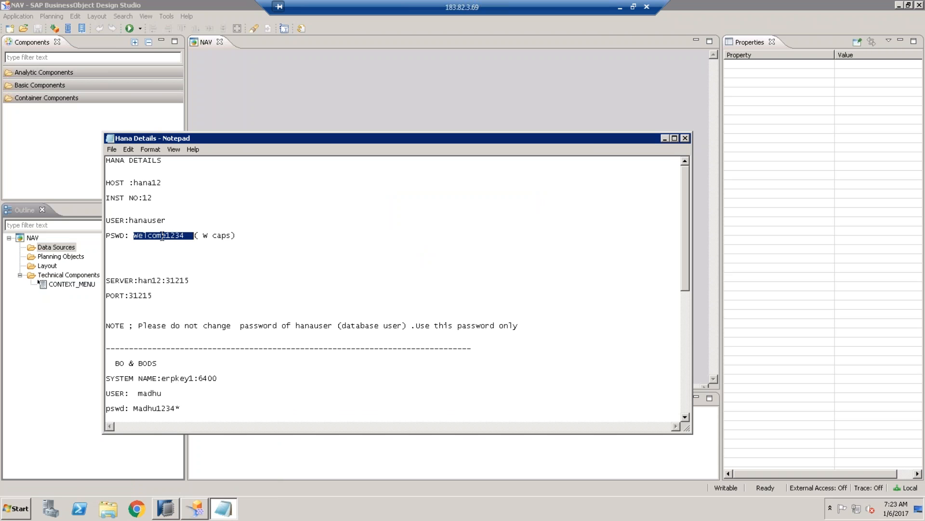
key("ctrl+c")
key("alt+Tab")
key("ctrl+v")
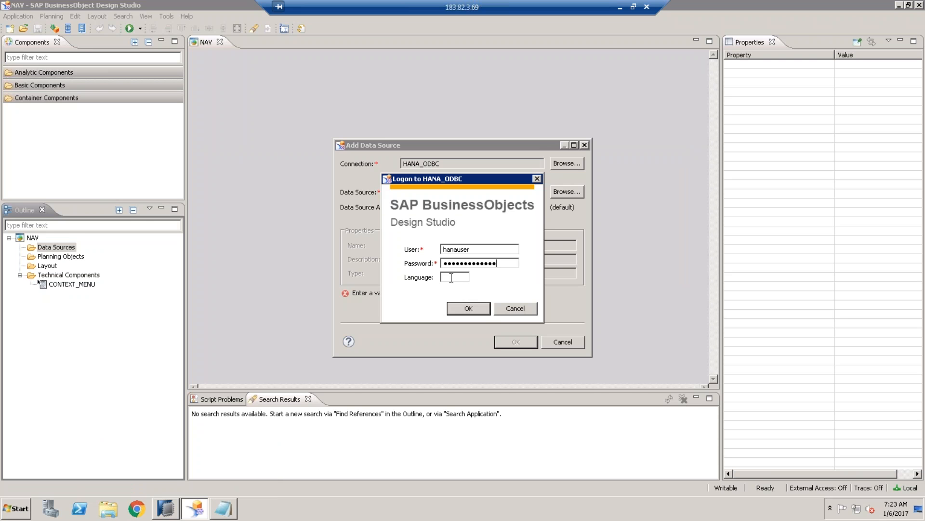
left_click(467, 308)
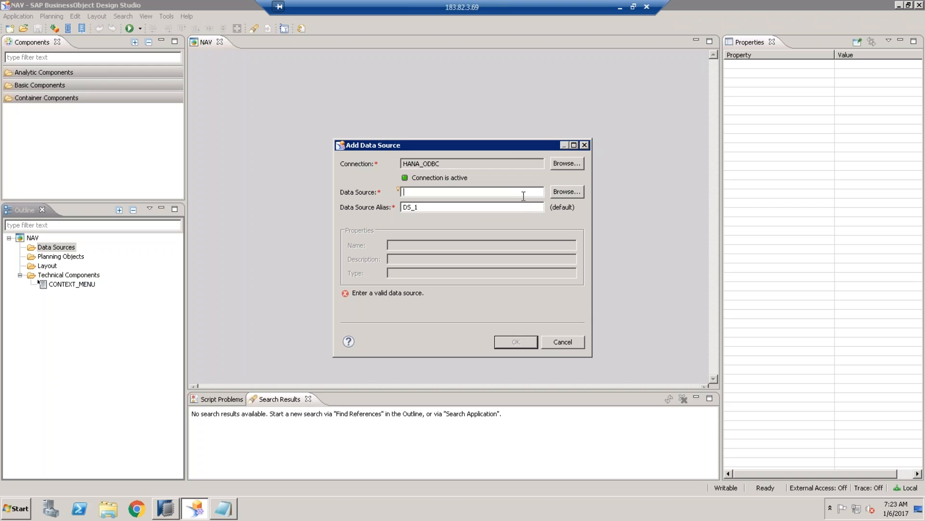
- Pick the "Contribution Margin for plan" view (CEP1_AS) from the folders and add it as data source DS_1
left_click(566, 192)
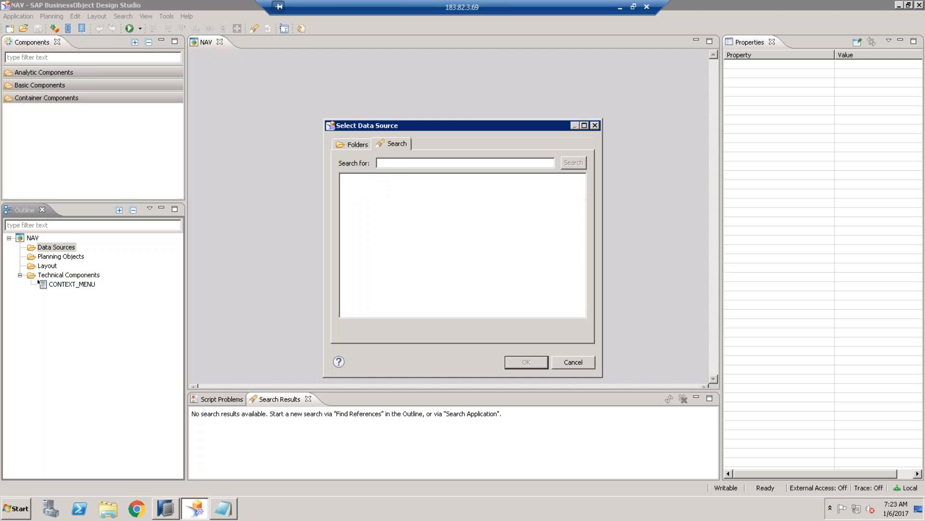
left_click(365, 146)
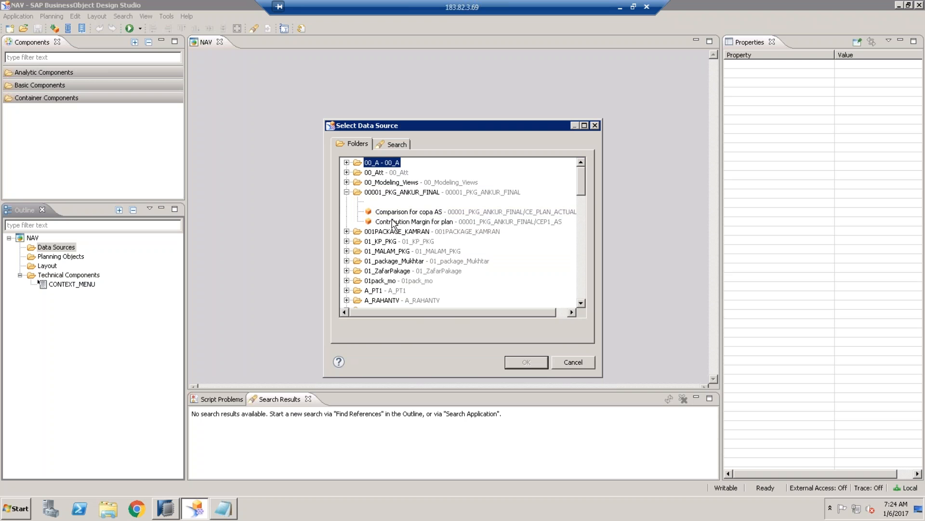
left_click(409, 222)
left_click(527, 362)
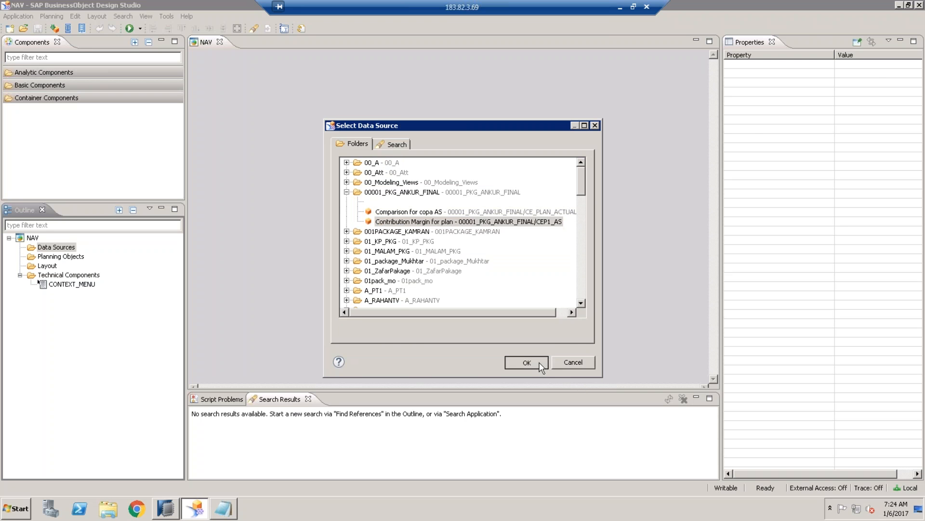
left_click(501, 342)
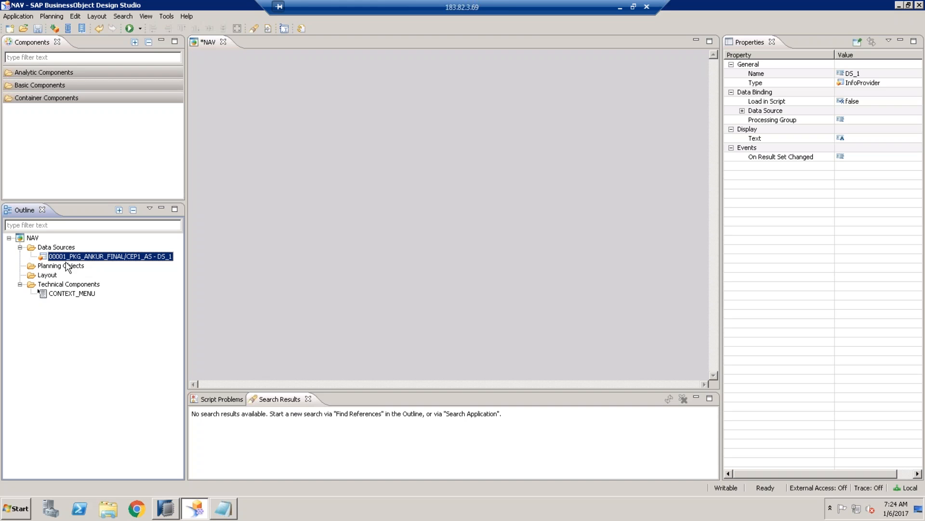
- Add a chart to the application layout and move it to a top margin of about 10 and a left margin of about 20
left_click(74, 72)
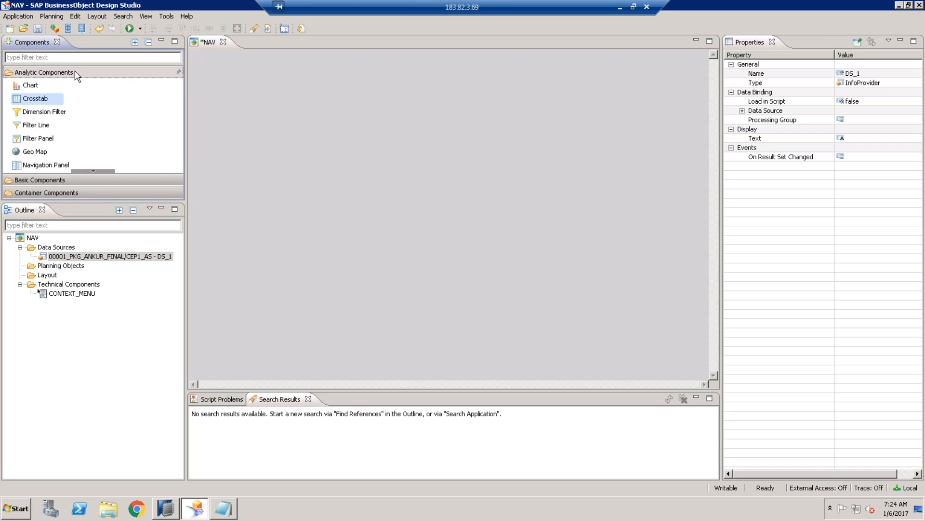
left_click_drag(31, 88, 257, 71)
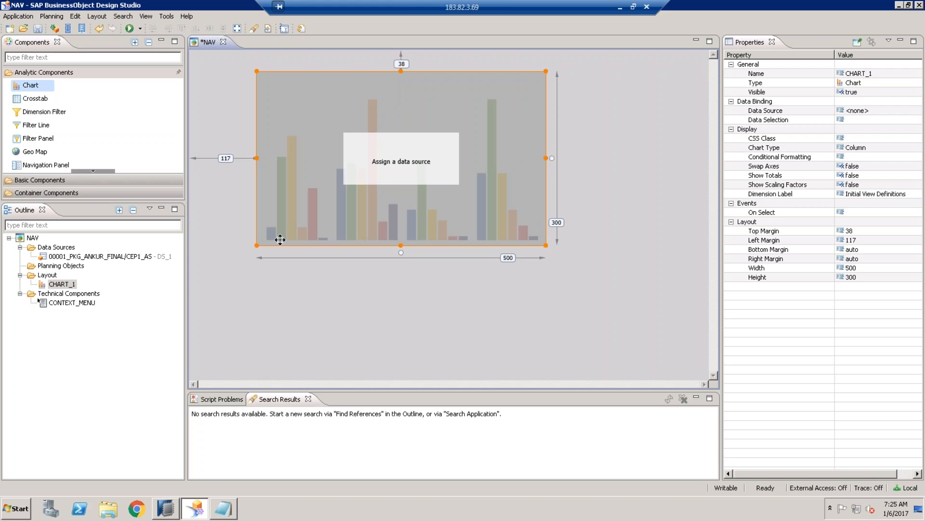
left_click_drag(292, 124, 244, 110)
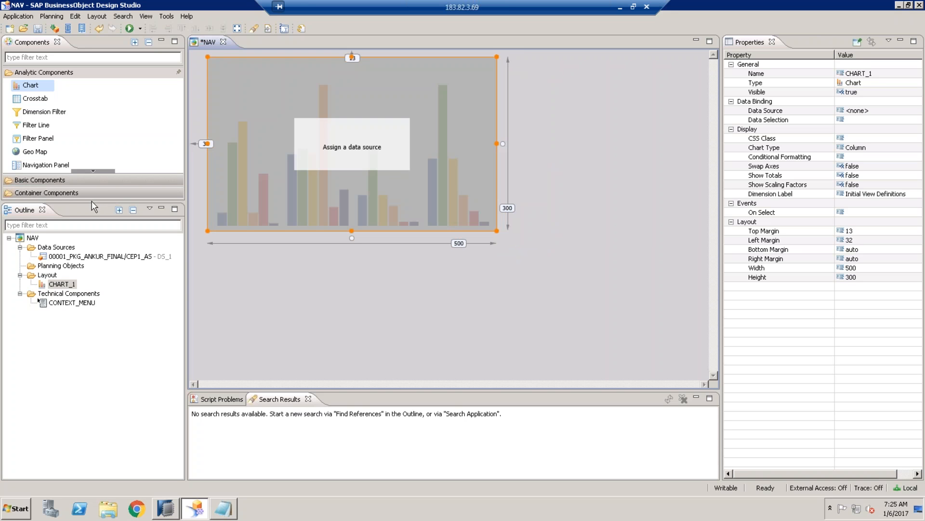
left_click_drag(91, 204, 89, 232)
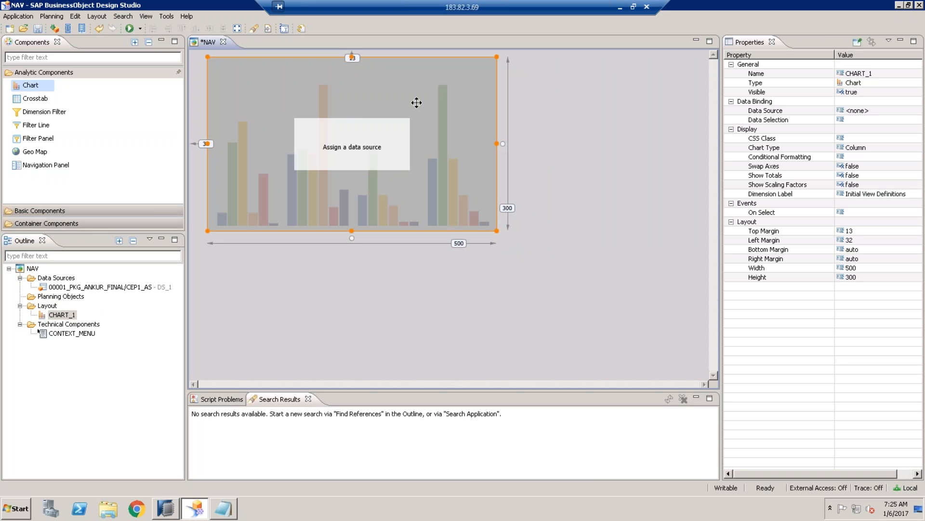
left_click_drag(415, 100, 409, 101)
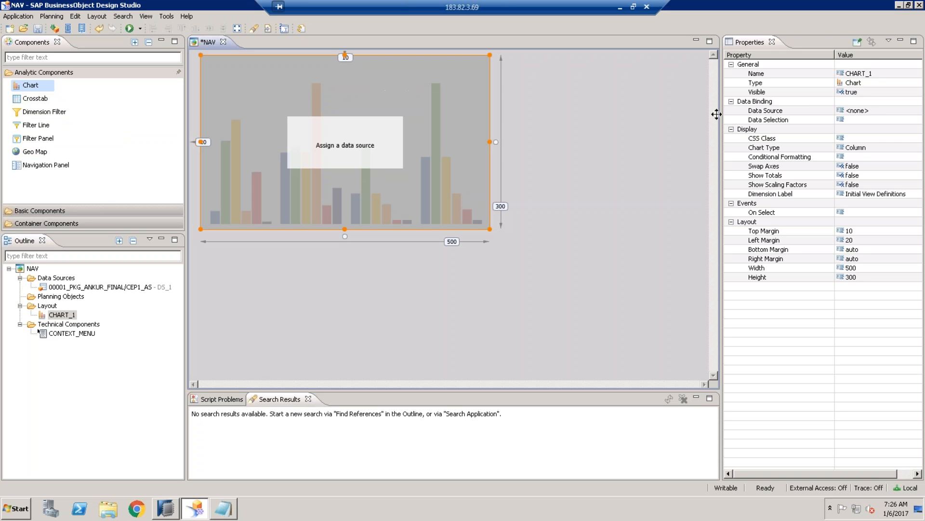
- Assign the data source DS_1 to the chart
left_click(869, 114)
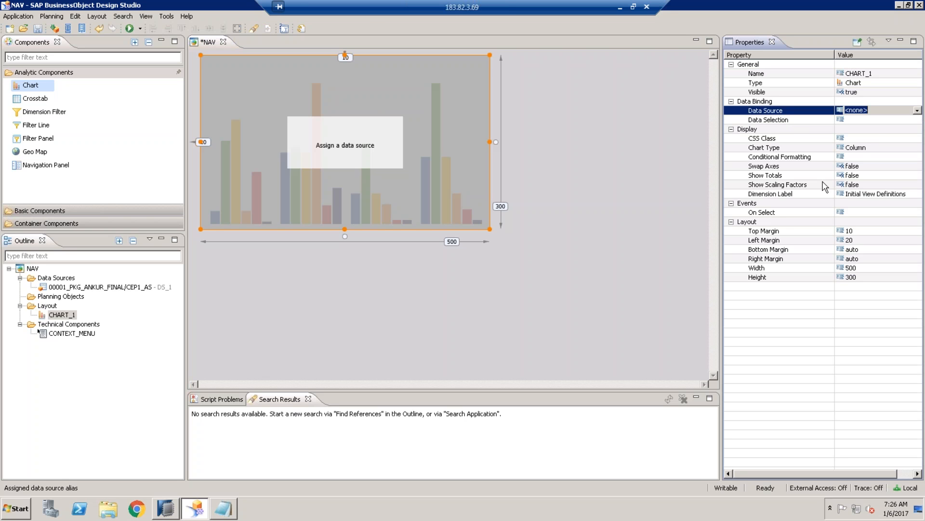
left_click(917, 111)
left_click(859, 127)
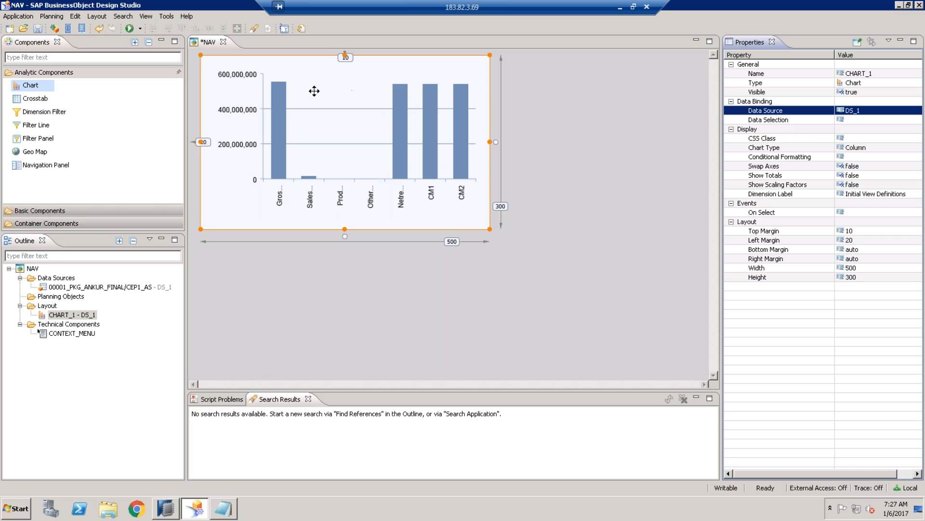
- Add a crosstab below the chart and move it to a top margin of about 339 and a left margin of about 54
left_click(34, 101)
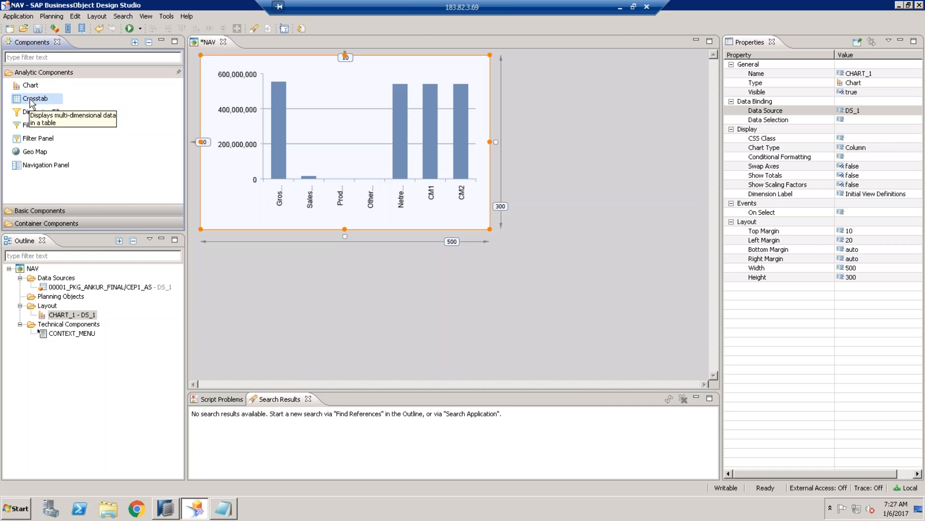
left_click_drag(32, 102, 268, 265)
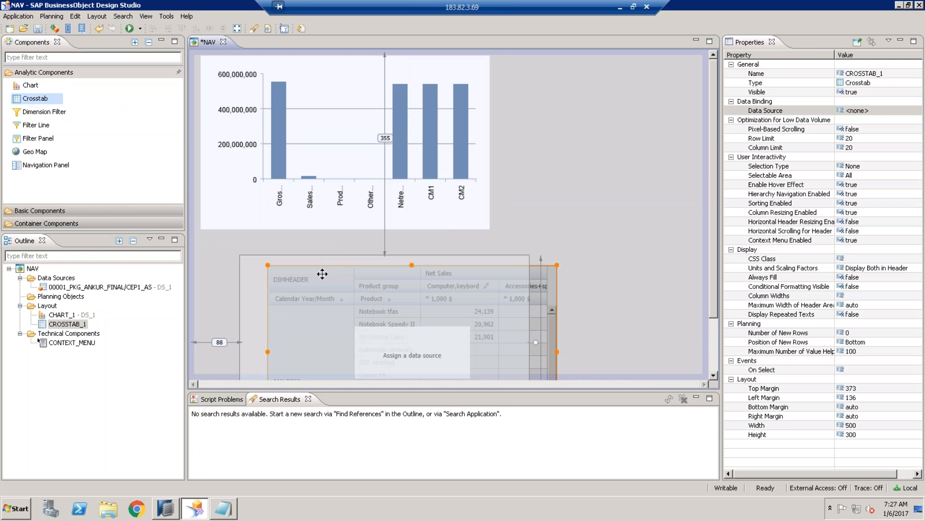
left_click_drag(323, 274, 303, 264)
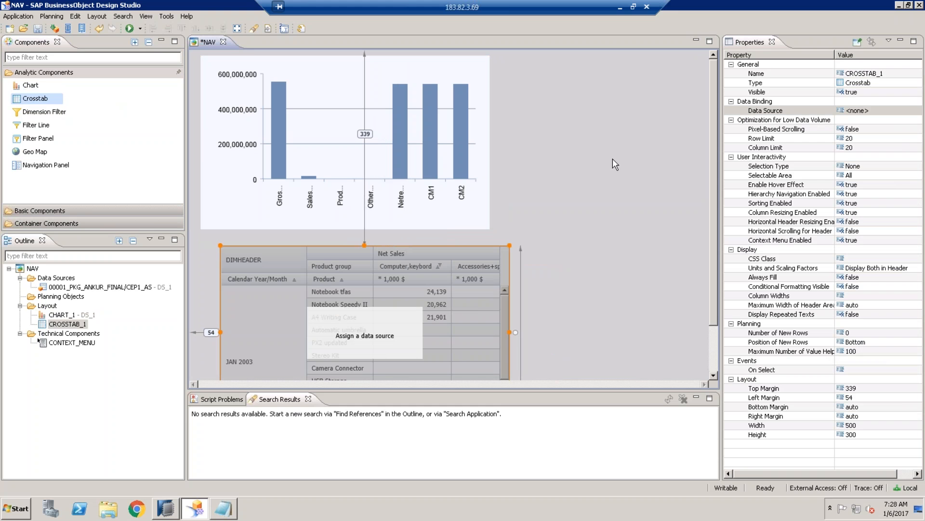
- Assign the data source DS_1 to the crosstab
left_click(898, 113)
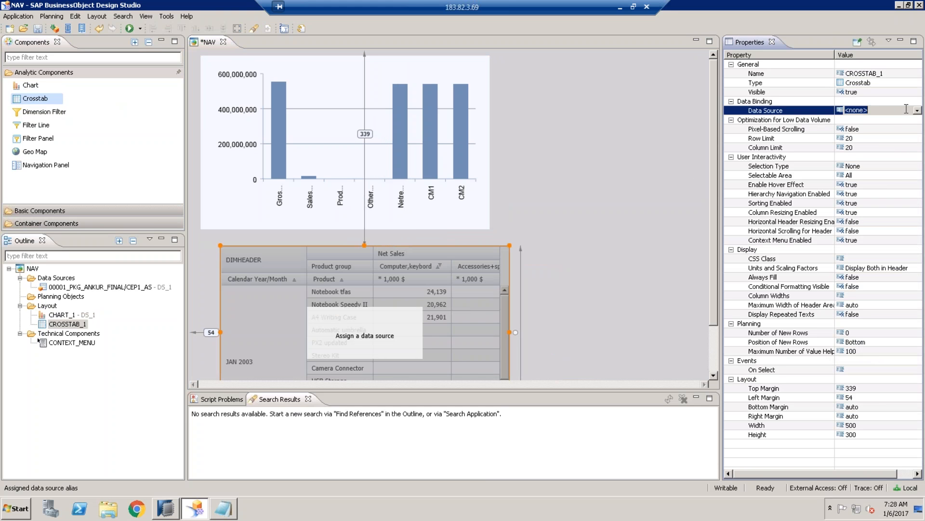
left_click(918, 109)
left_click(856, 128)
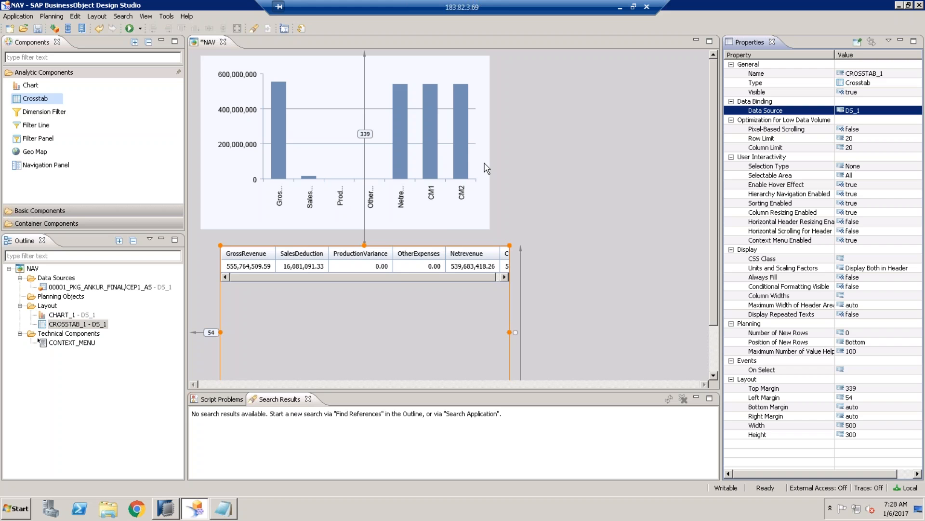
- Narrow the chart to a width of about 412 and move the crosstab beside it, at top margin about 14 and left margin about 454
left_click_drag(408, 271, 656, 91)
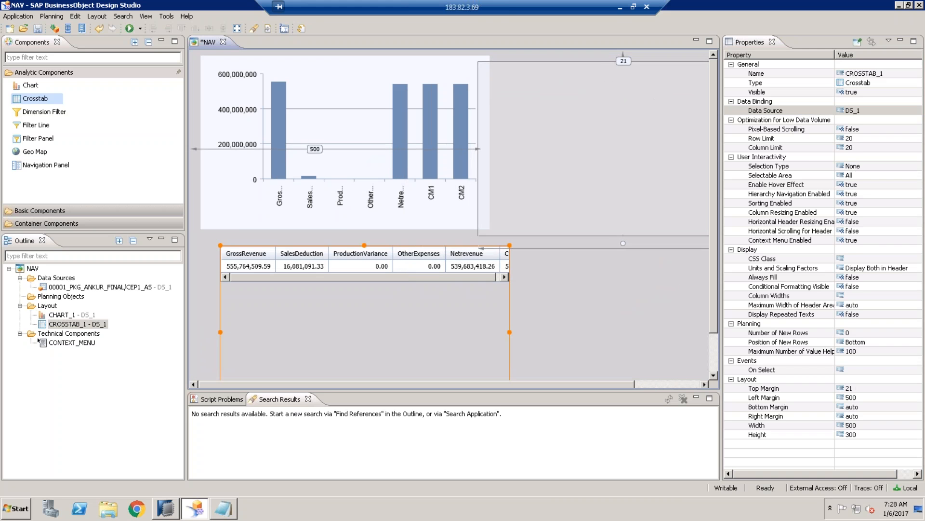
left_click(414, 110)
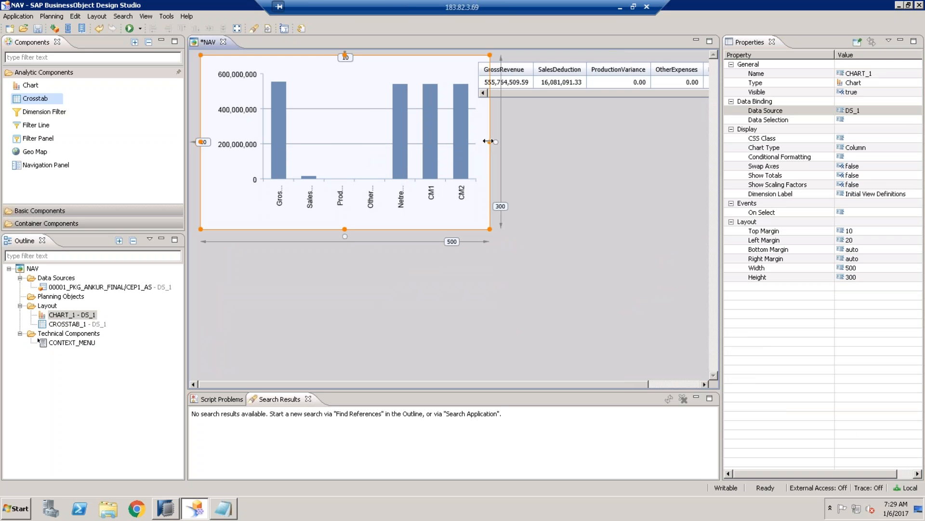
left_click_drag(489, 141, 439, 141)
left_click(548, 85)
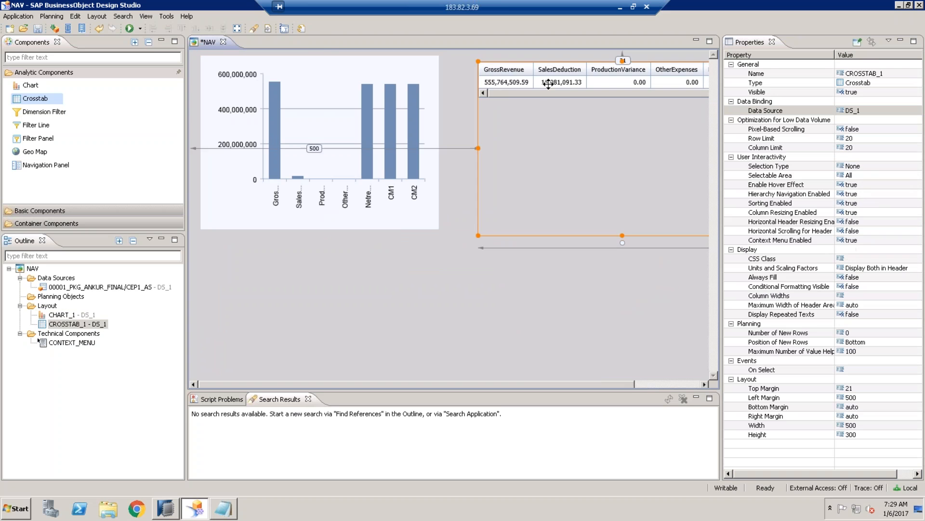
left_click_drag(549, 85, 521, 81)
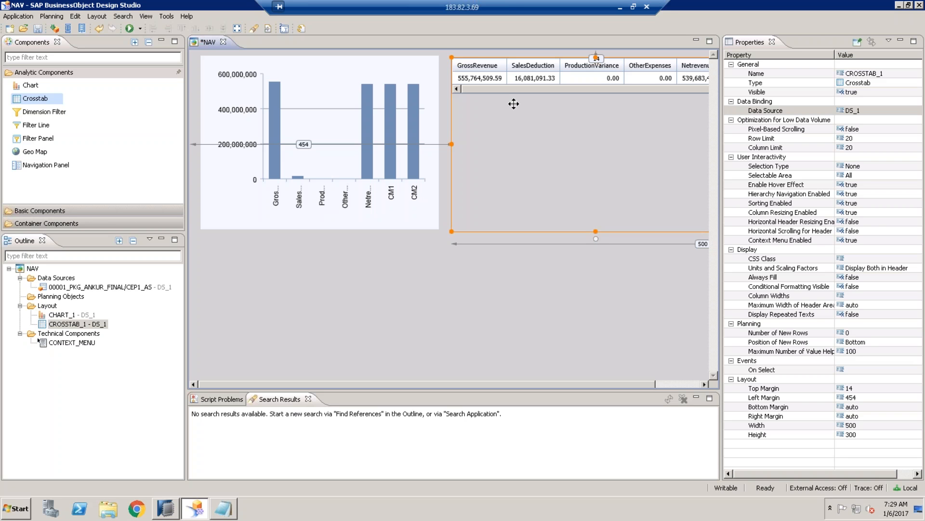
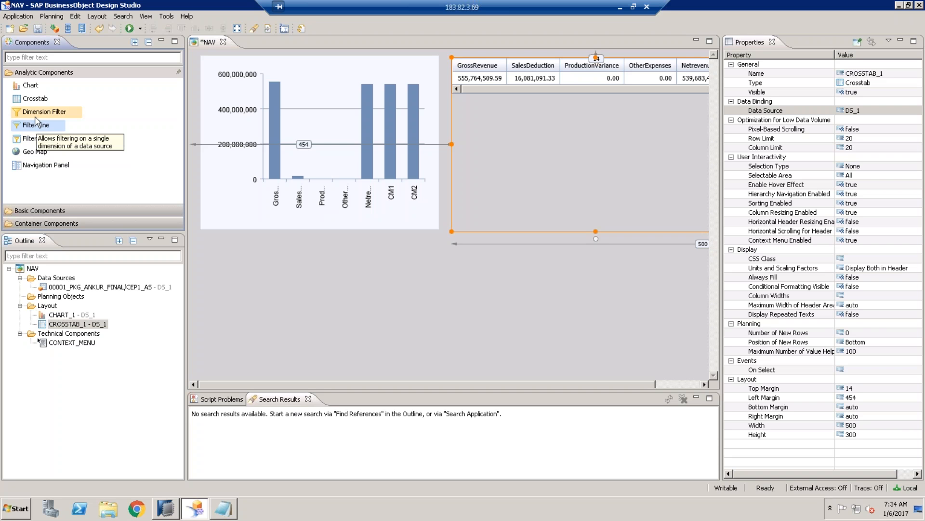
- Review the analytic components Dimension Filter and Navigation Panel, and bring up the basic components
left_click(35, 116)
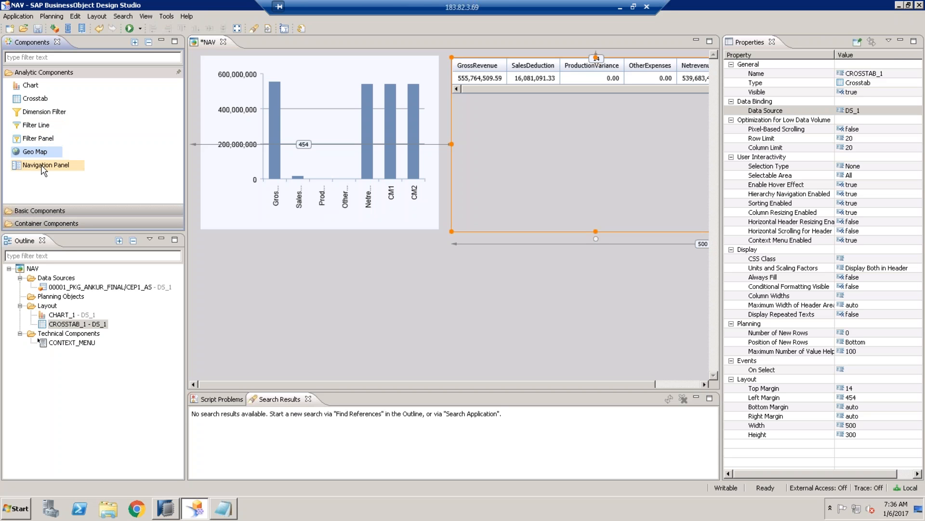
left_click(42, 167)
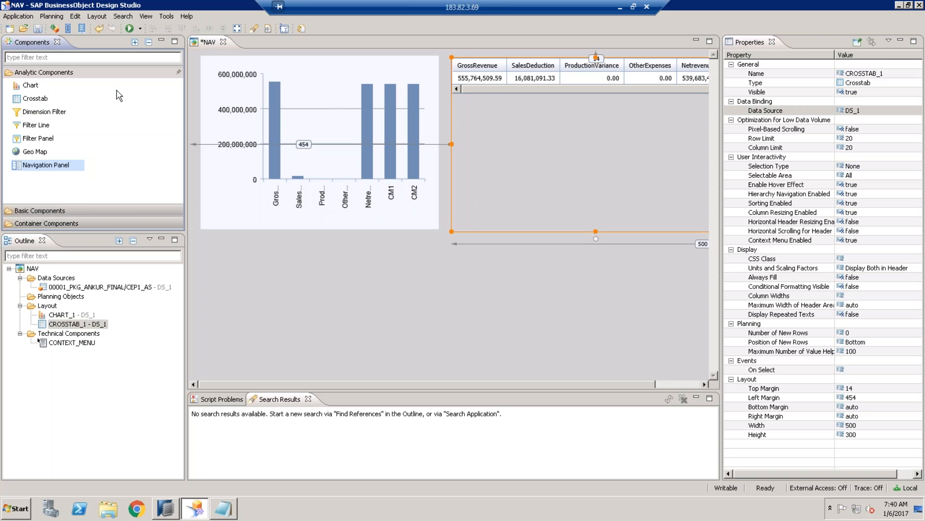
left_click(90, 73)
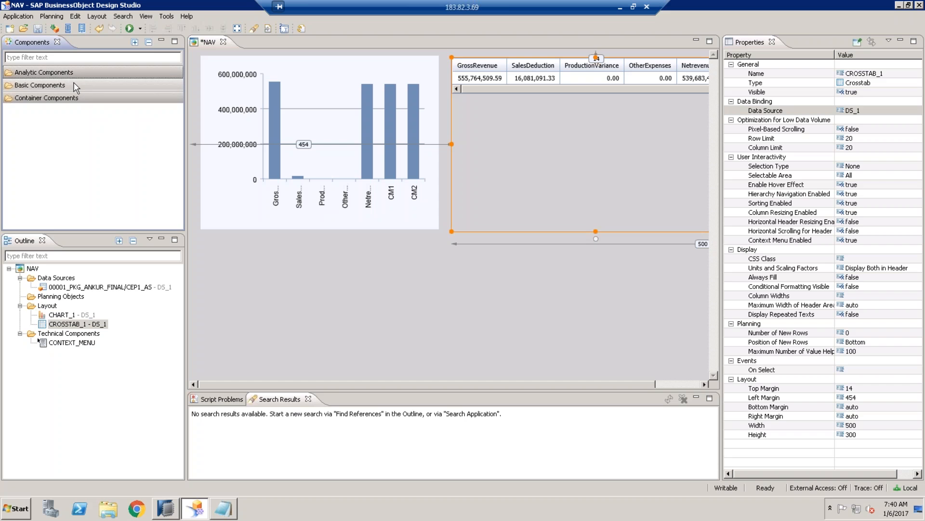
left_click(50, 85)
left_click(31, 98)
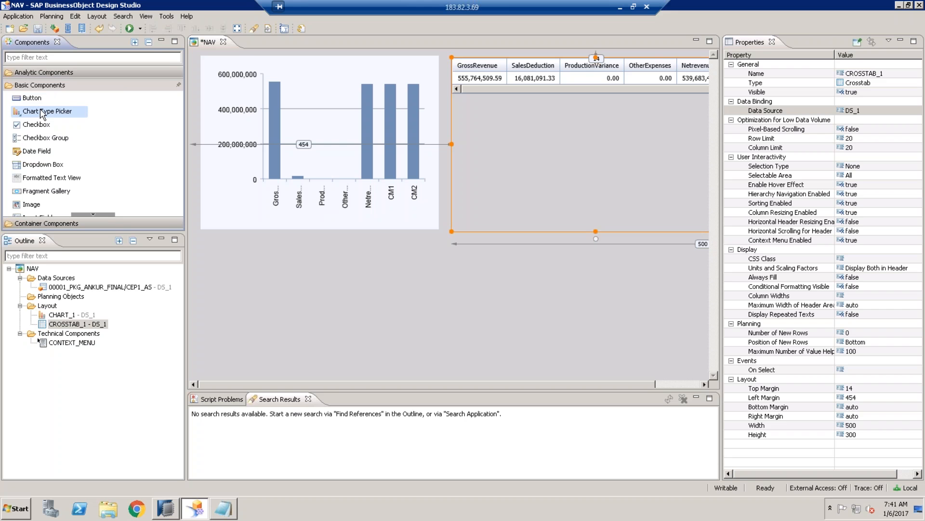
- Examine the chart types available for the chart, leaving it set to Column
left_click(300, 70)
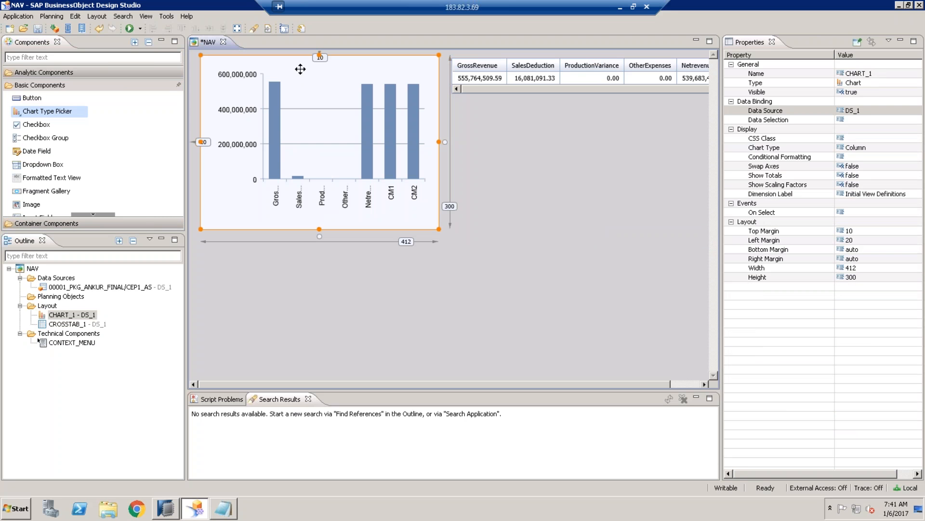
left_click(892, 147)
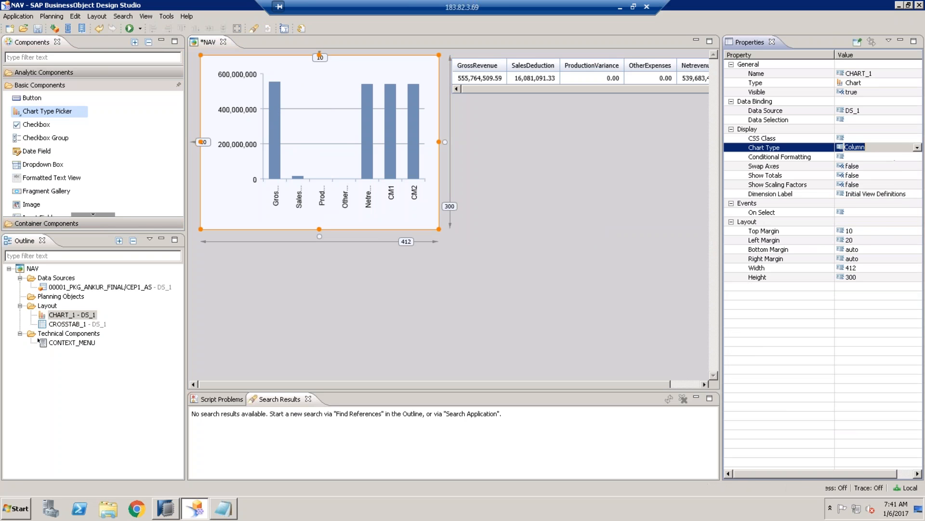
left_click(917, 148)
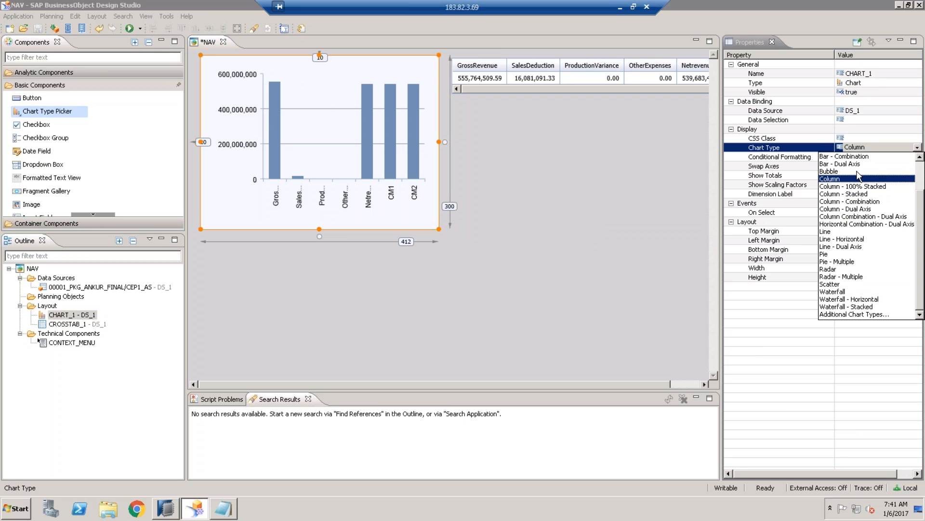
left_click(867, 147)
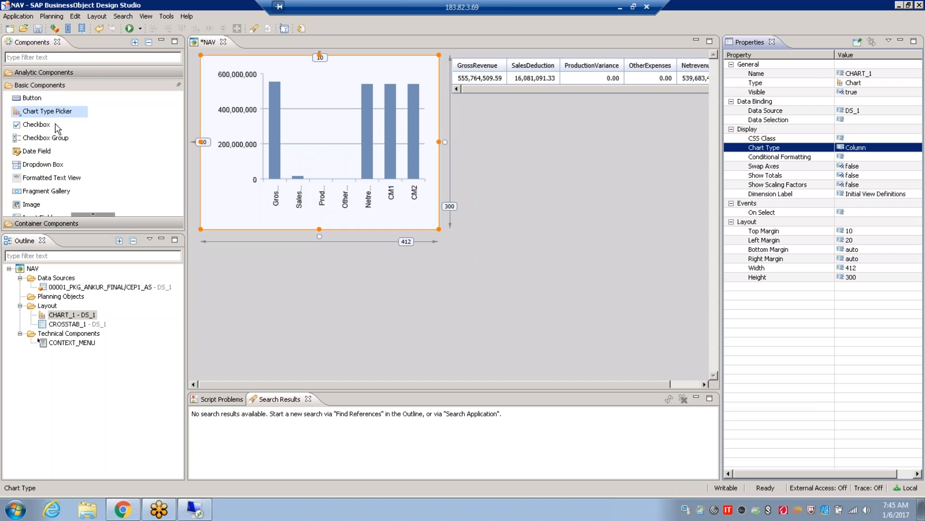
- Review the basic components, including Checkbox, Checkbox Group, Dropdown Box, Formatted Text View, List Box and Text
left_click(35, 128)
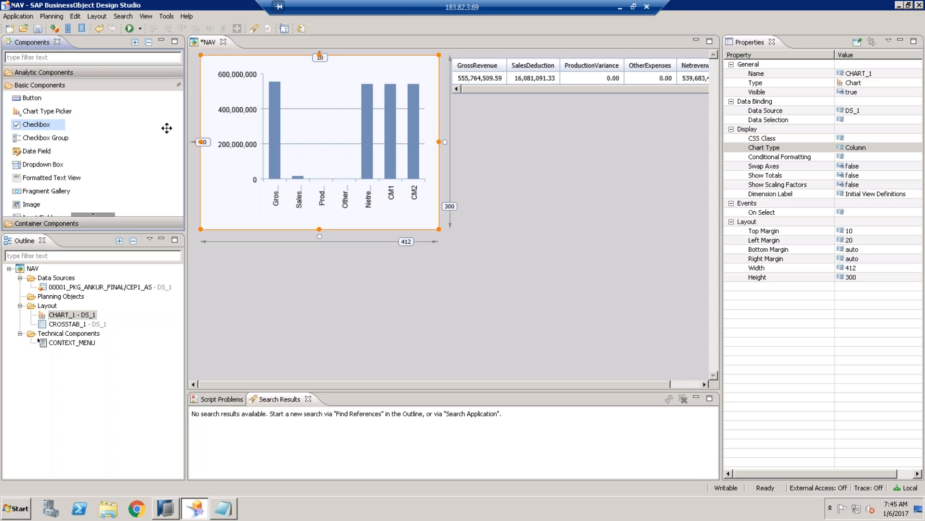
left_click(58, 140)
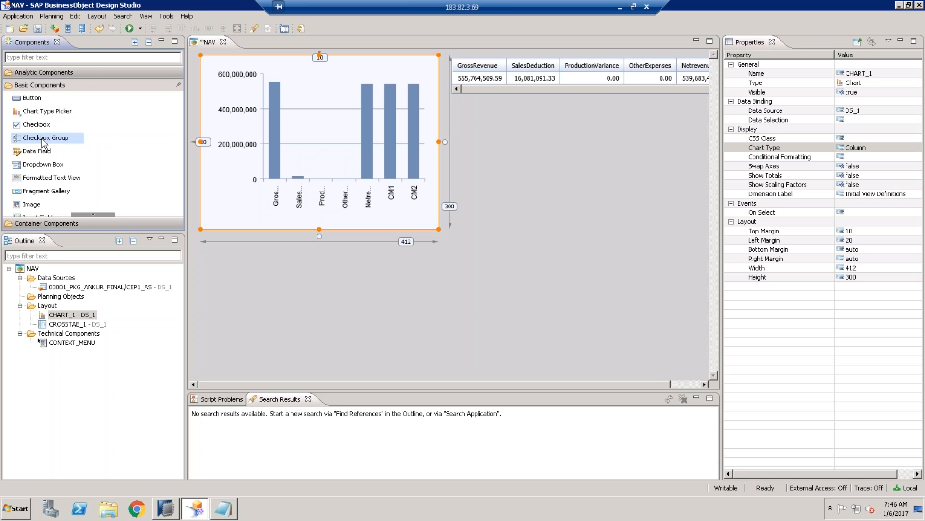
scroll(50, 176, "down", 1)
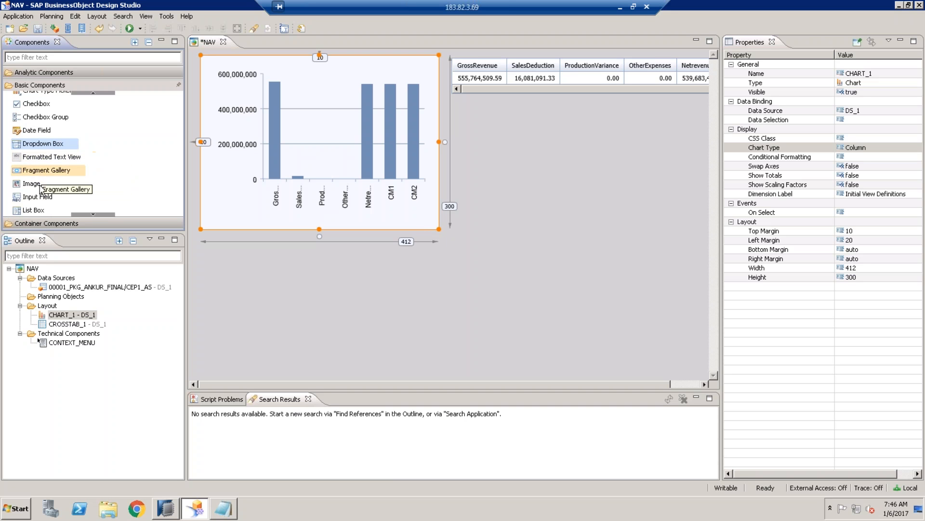
scroll(34, 188, "down", 1)
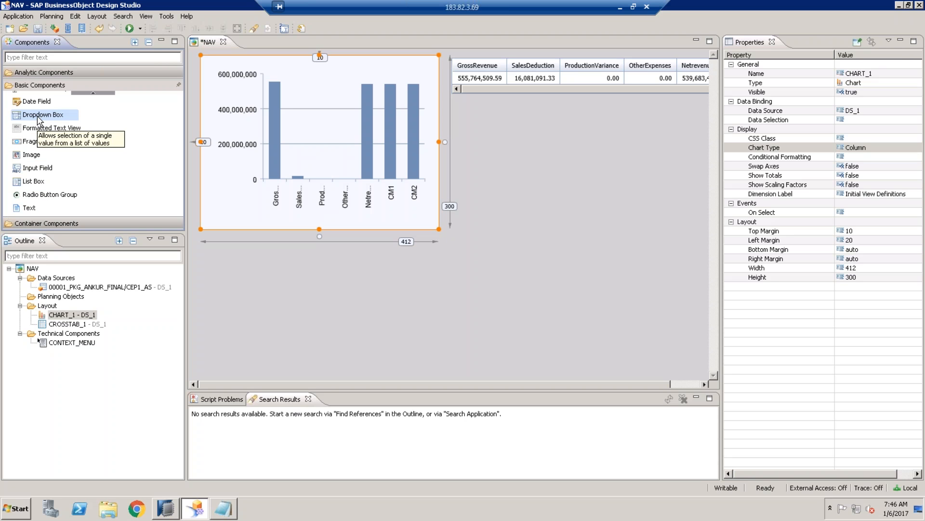
left_click(34, 181)
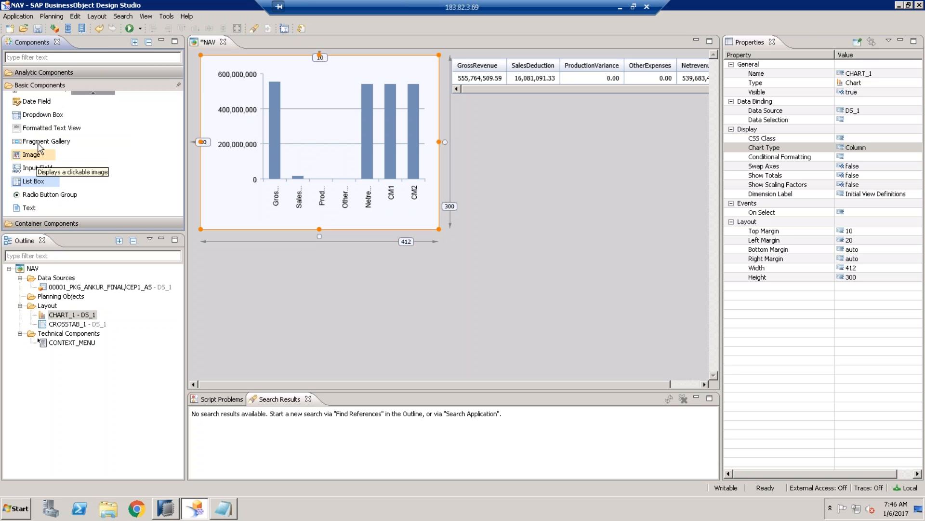
scroll(41, 144, "up", 1)
left_click(38, 110)
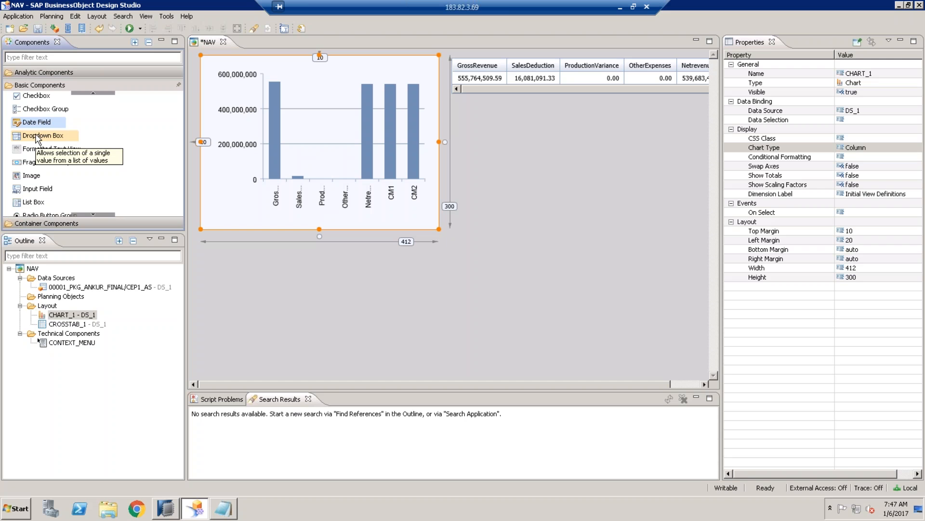
left_click(38, 138)
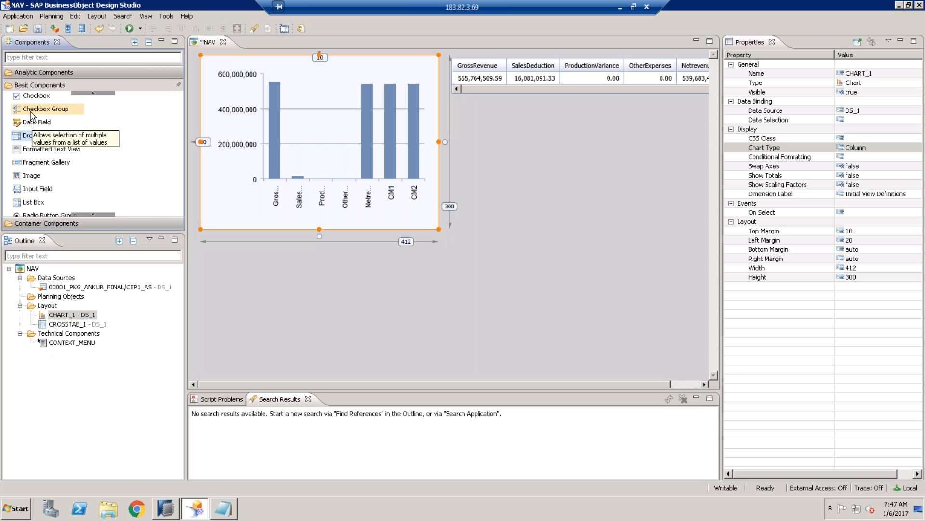
left_click(32, 152)
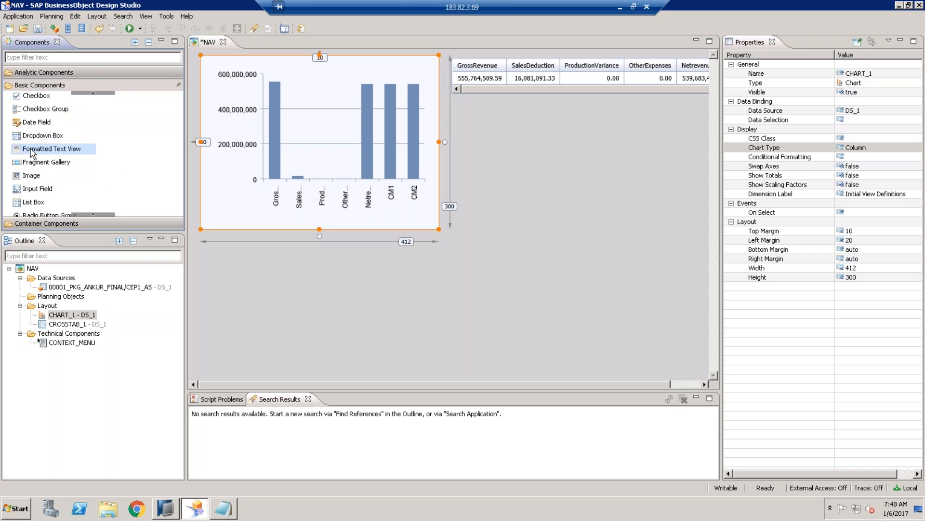
scroll(31, 153, "down", 2)
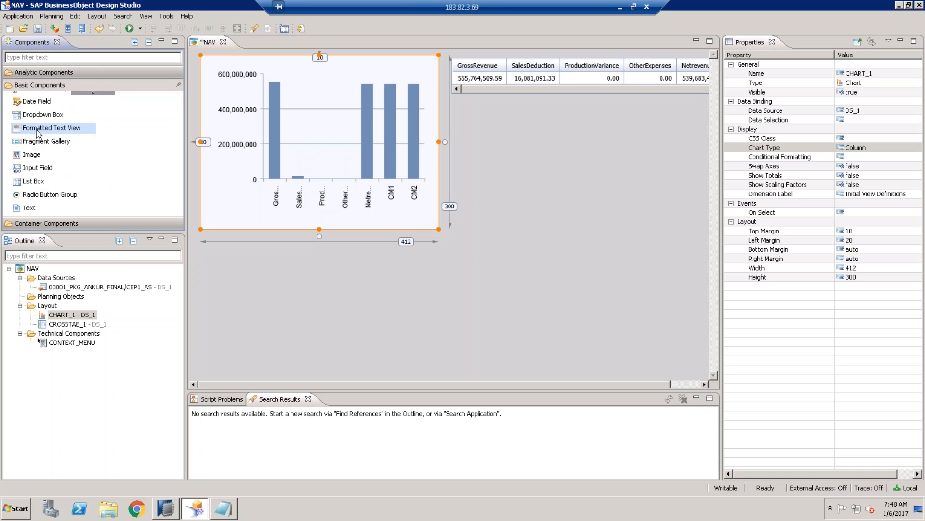
left_click(34, 210)
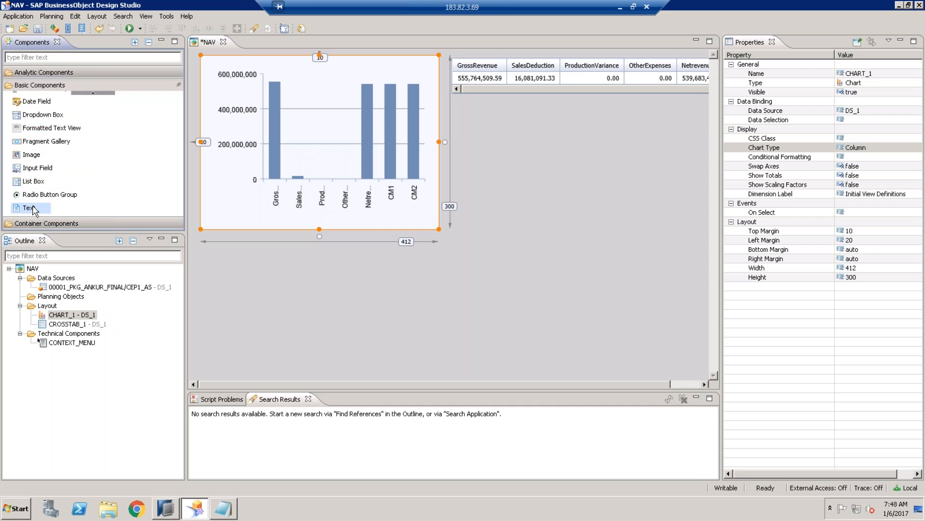
left_click(39, 128)
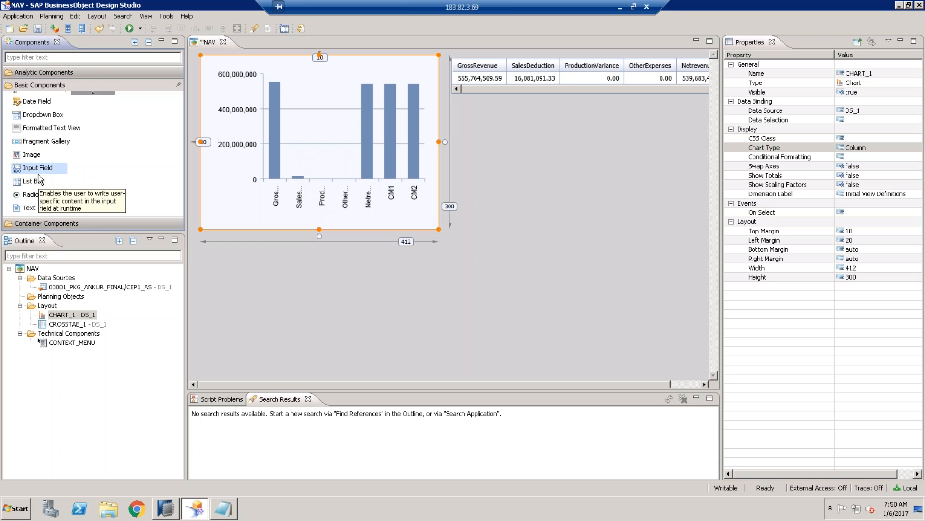
left_click(29, 209)
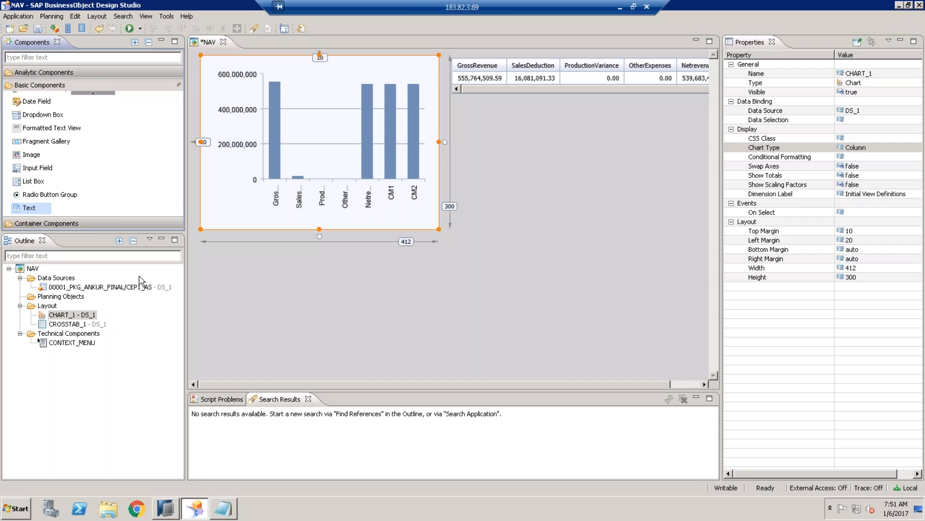
- Review the container components, including Tabstrip, Panel and Popup, and collapse their list
left_click(85, 84)
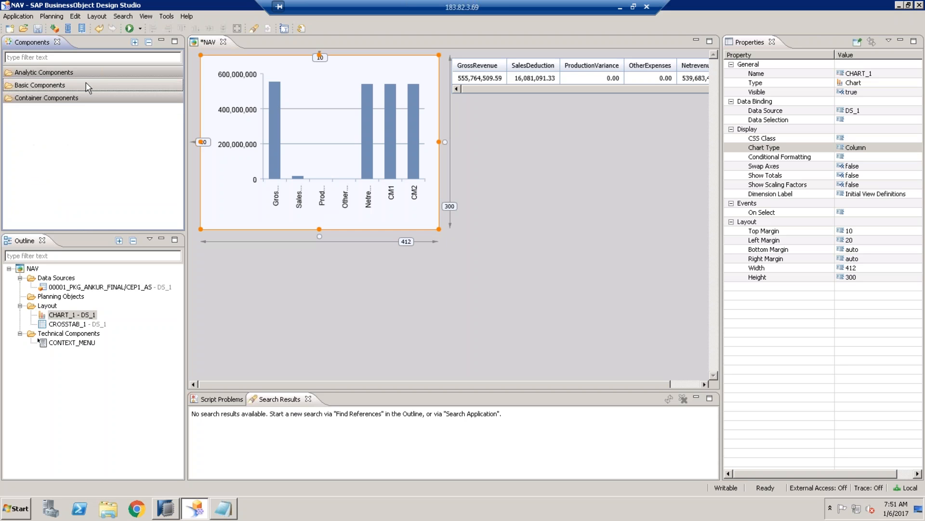
left_click(52, 99)
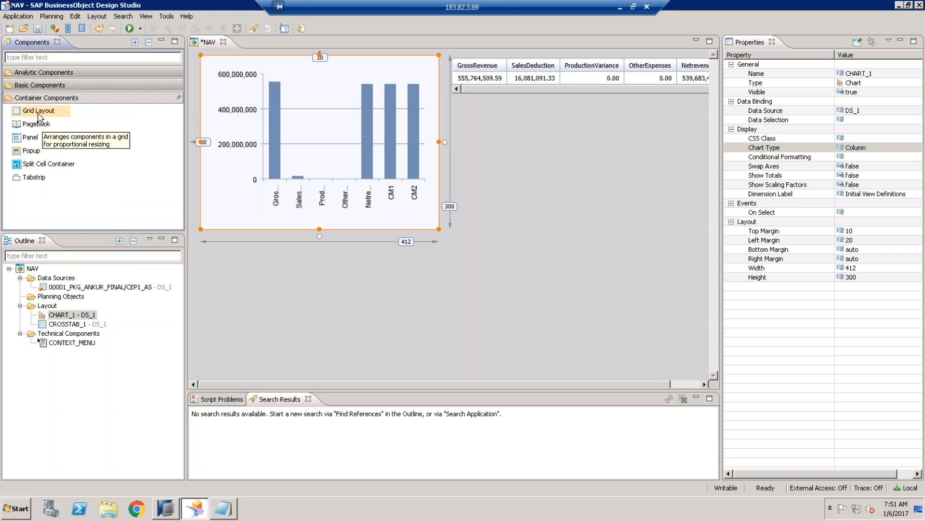
left_click(31, 179)
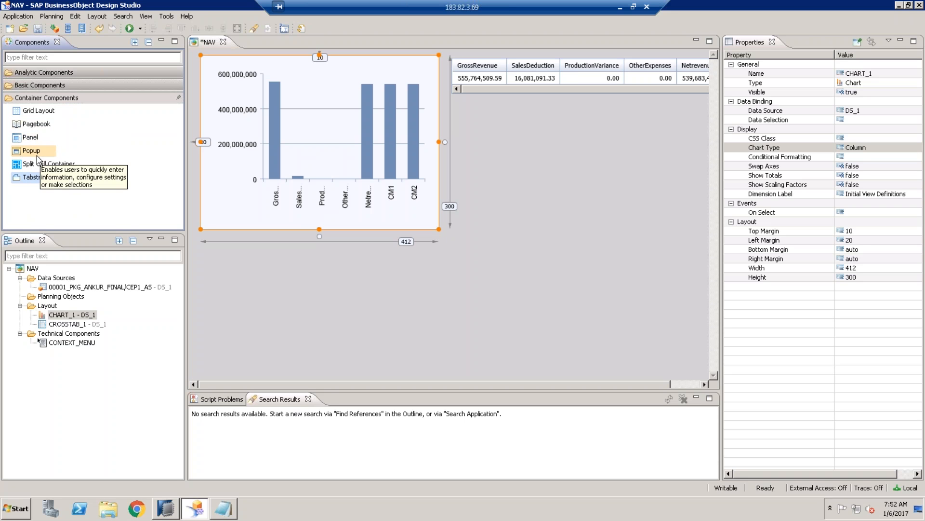
left_click(30, 139)
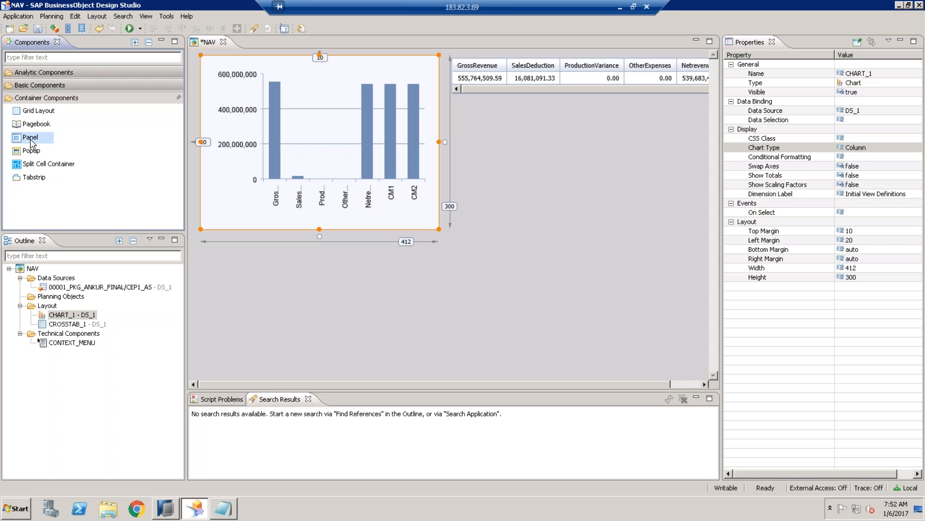
left_click(31, 151)
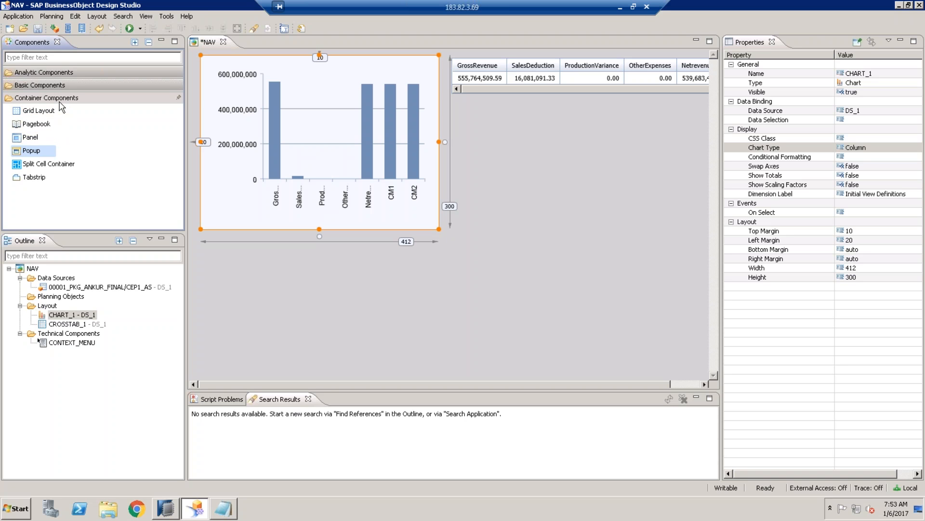
left_click(57, 95)
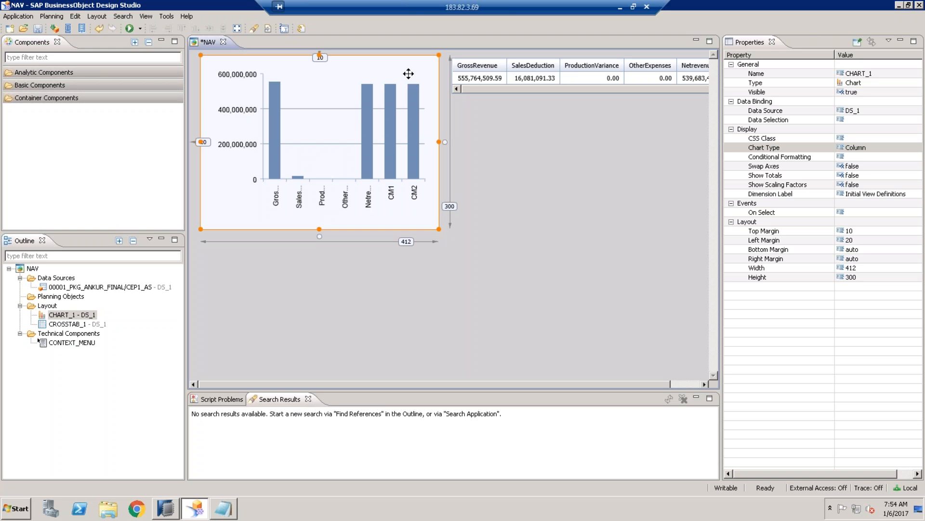
- Move the chart slightly, to a top margin of about 9 and a left margin of about 14
left_click_drag(409, 73, 406, 73)
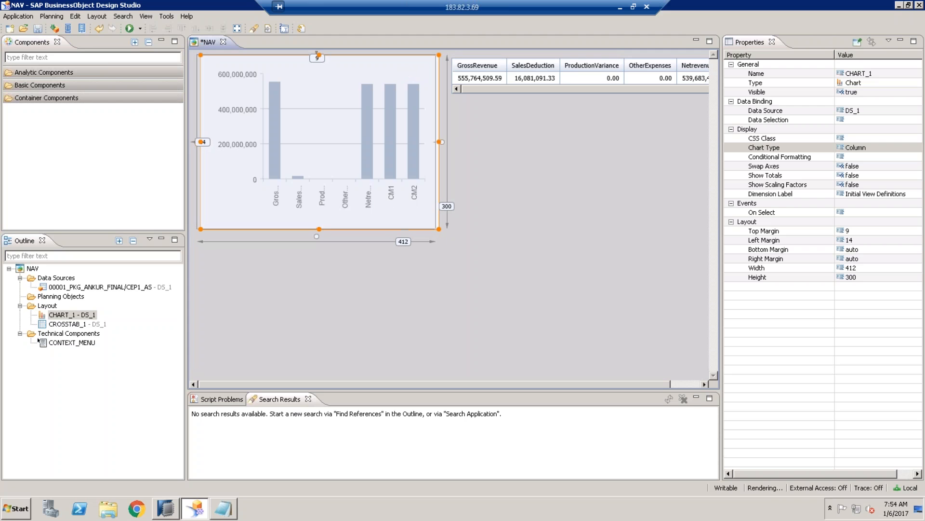